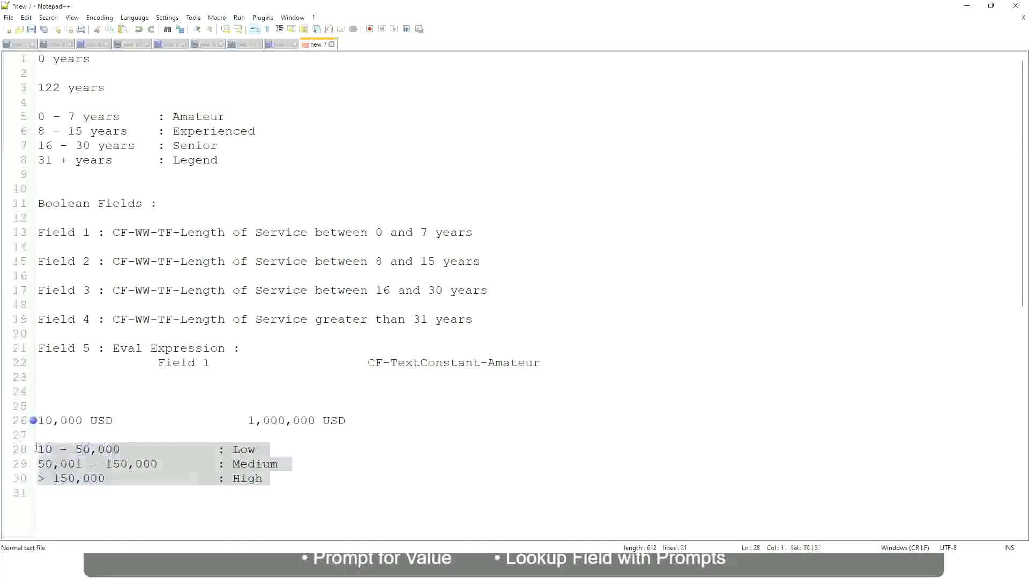
# Step: Replace the salary-band notes with the rule: first name A - G gives "A Listers"
pyautogui.click(150, 478)
pyautogui.moveTo(285, 478); pyautogui.dragTo(16, 414)
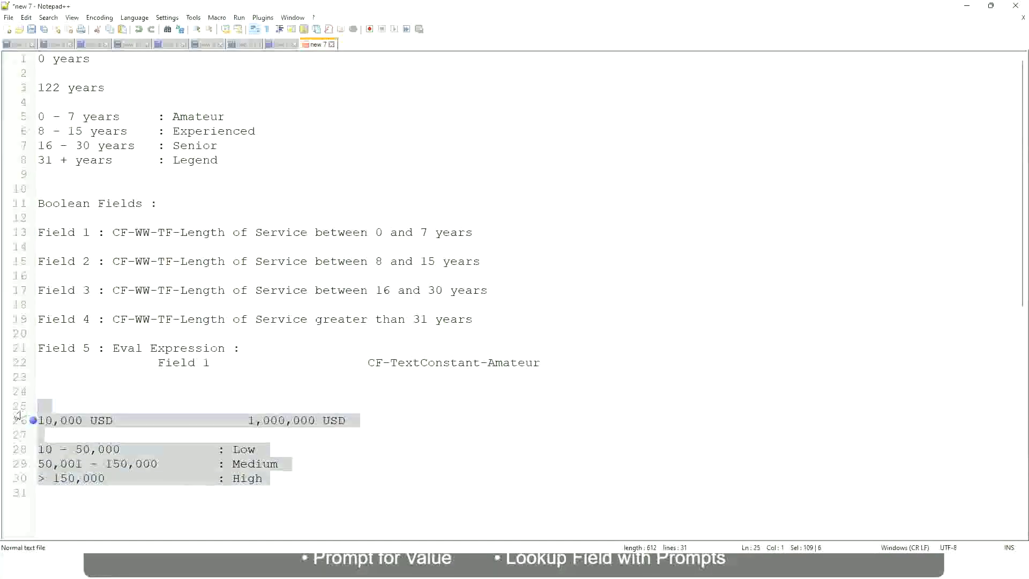
pyautogui.write('If the First name ')
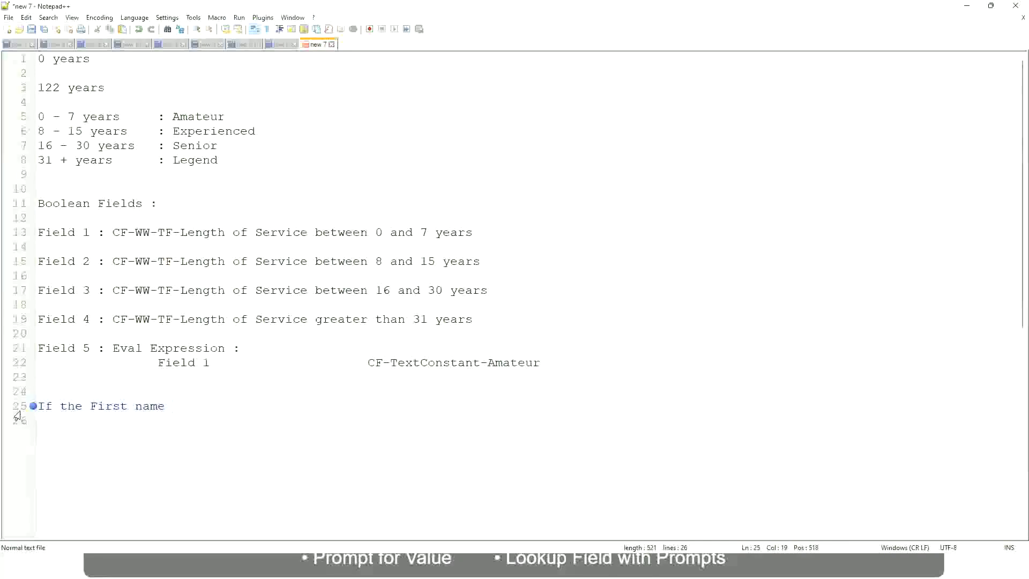
pyautogui.write('starts wi')
pyautogui.write('th : A - ')
pyautogui.write('G')
pyautogui.write(':')
pyautogui.press('Tab')
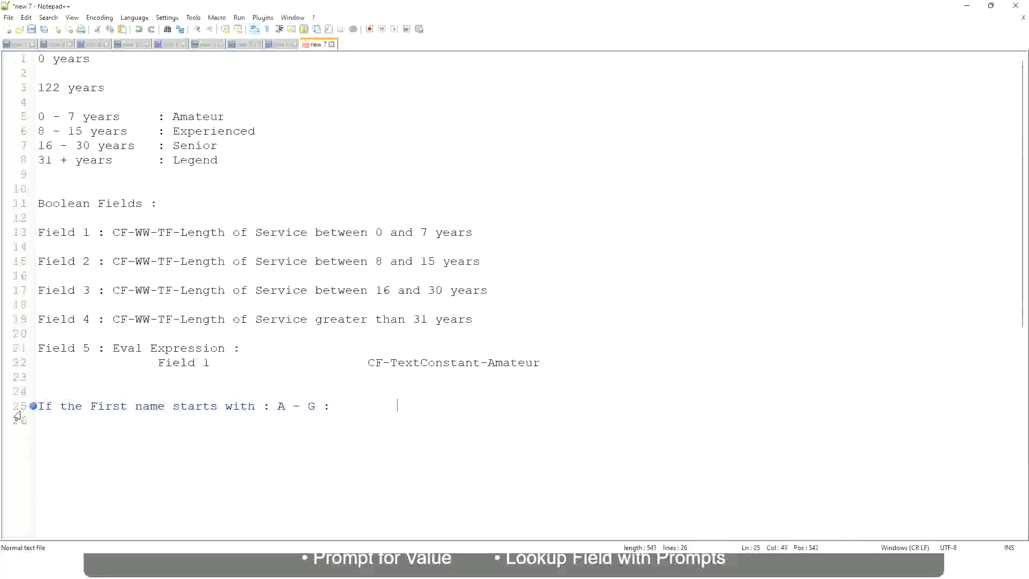
pyautogui.write('A l')
pyautogui.press('BackSpace')
pyautogui.write('Listers')
# Step: Clean up the duplicated quotes around A Listers and the stray extra line
pyautogui.press('Left')
pyautogui.press('Left')
pyautogui.write('""')
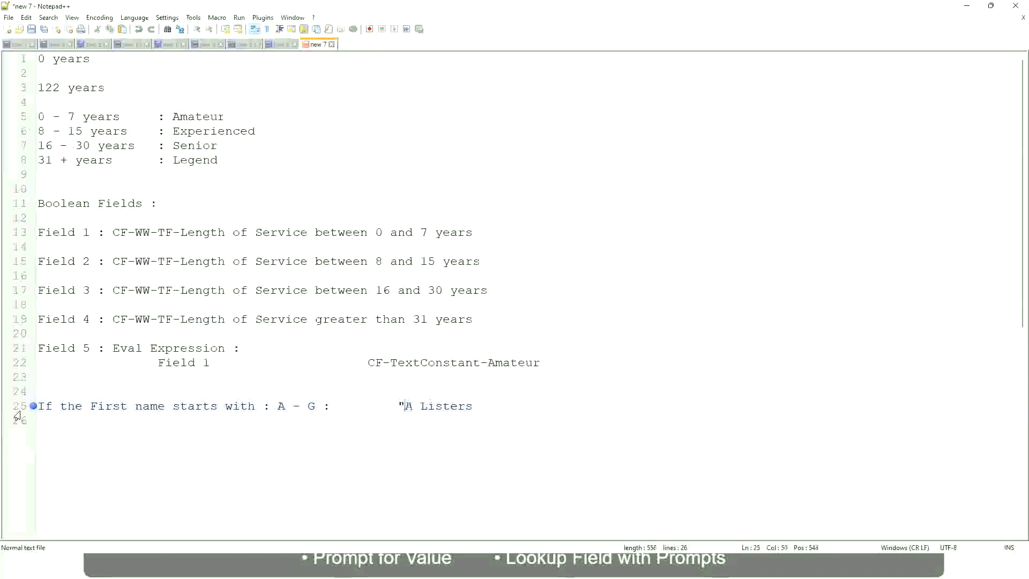
pyautogui.press('BackSpace')
pyautogui.press('Right')
pyautogui.press('Right')
pyautogui.press('Right')
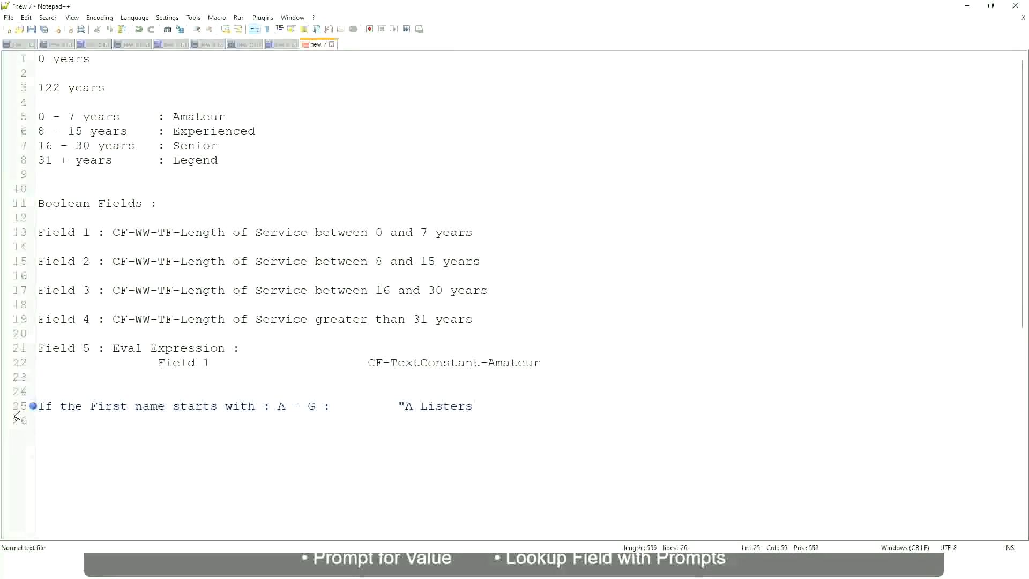
pyautogui.press('Return')
pyautogui.write('"')
pyautogui.press('BackSpace')
pyautogui.press('BackSpace')
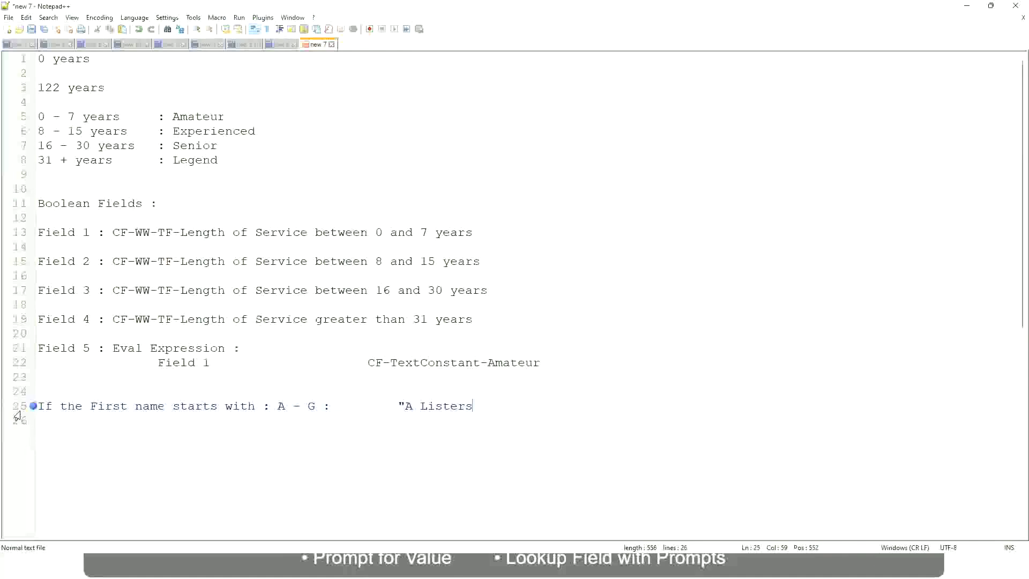
pyautogui.write('""')
pyautogui.press('BackSpace')
# Step: Add the rule line: first name H - P gives "His Majesty", colon aligned
pyautogui.press('Return')
pyautogui.write('H -')
pyautogui.write('P')
pyautogui.press('Tab')
pyautogui.press('Tab')
pyautogui.press('Tab')
pyautogui.press('Tab')
pyautogui.press('Tab')
pyautogui.write(':')
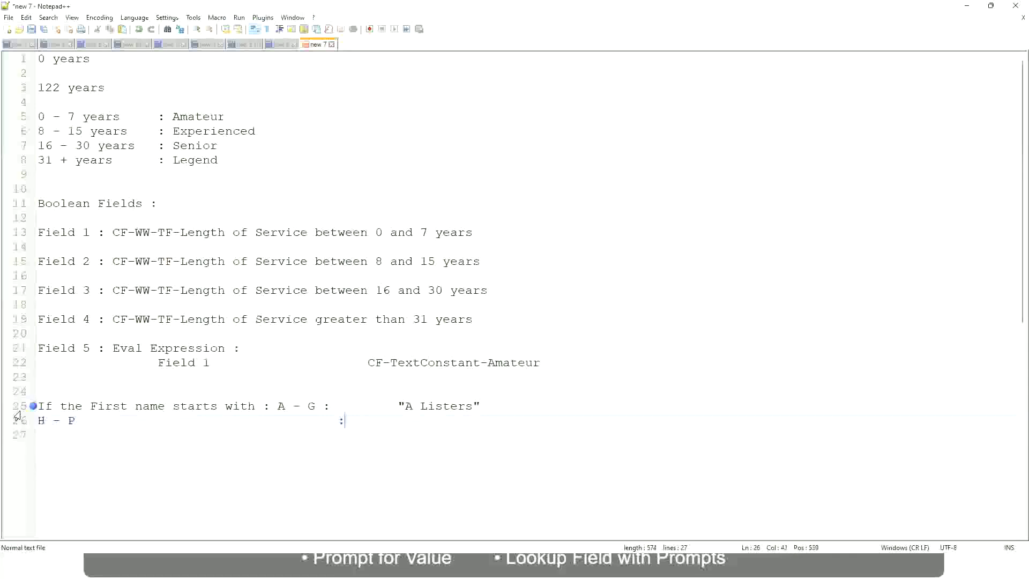
pyautogui.press('Tab')
pyautogui.write('"His Majesty"')
pyautogui.press('Return')
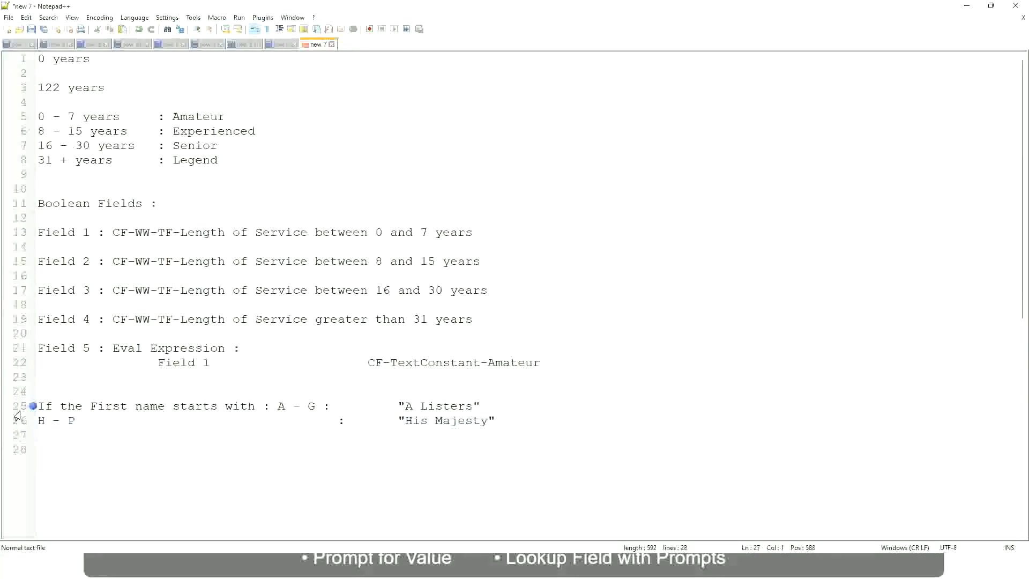
pyautogui.write('L - ')
pyautogui.write('Z')
# Step: Add the rule line: first name L - Z gives "Lords", then review the three labels
pyautogui.press('Tab')
pyautogui.write(': ')
pyautogui.write('      "Lords')
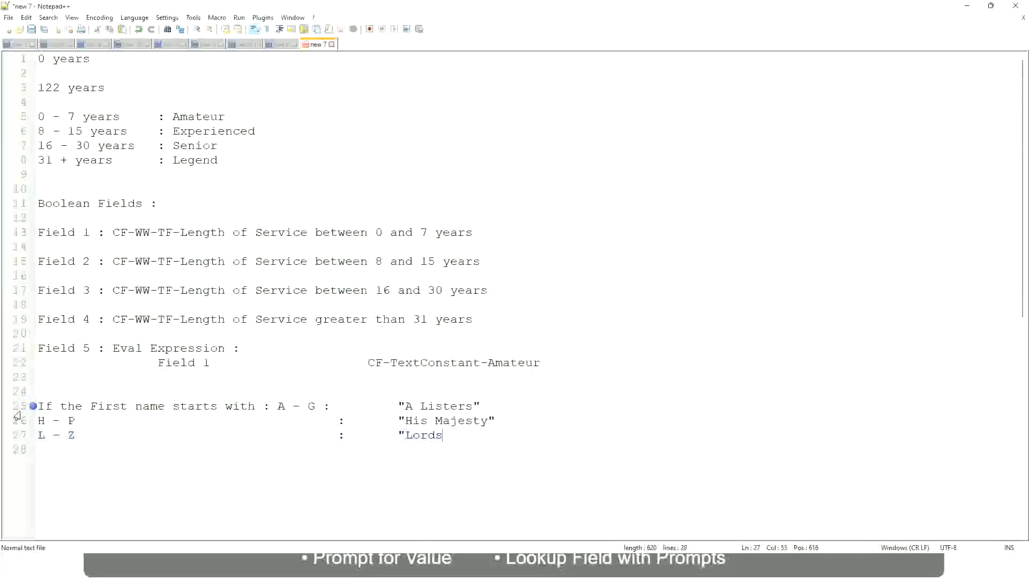
pyautogui.write('""')
pyautogui.press('BackSpace')
pyautogui.press('Right')
pyautogui.moveTo(445, 435)
pyautogui.mouseDown()
pyautogui.moveTo(402, 435)
pyautogui.moveTo(403, 406)
pyautogui.moveTo(481, 406)
pyautogui.mouseUp()
pyautogui.click(442, 406)
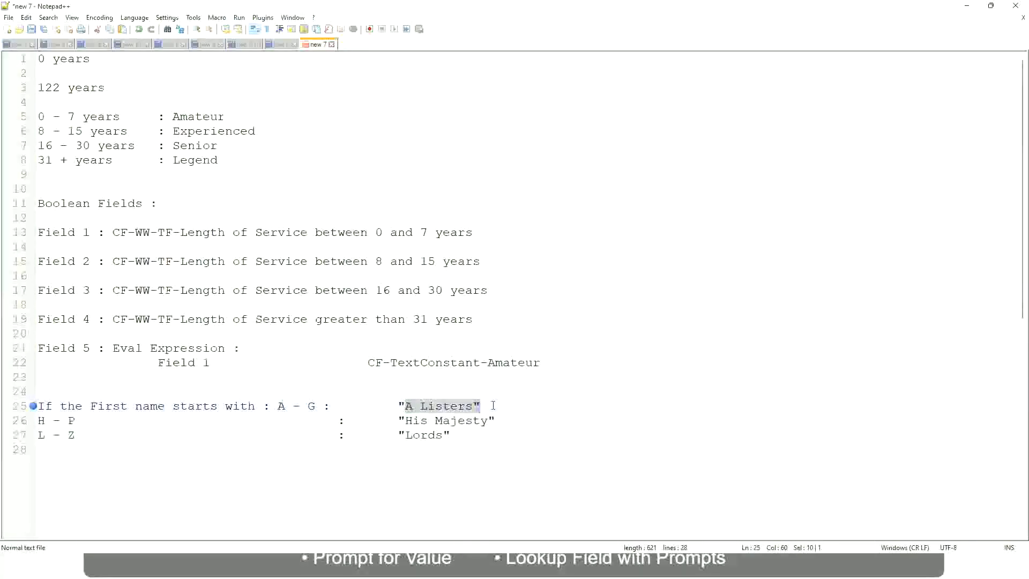
pyautogui.click(463, 424)
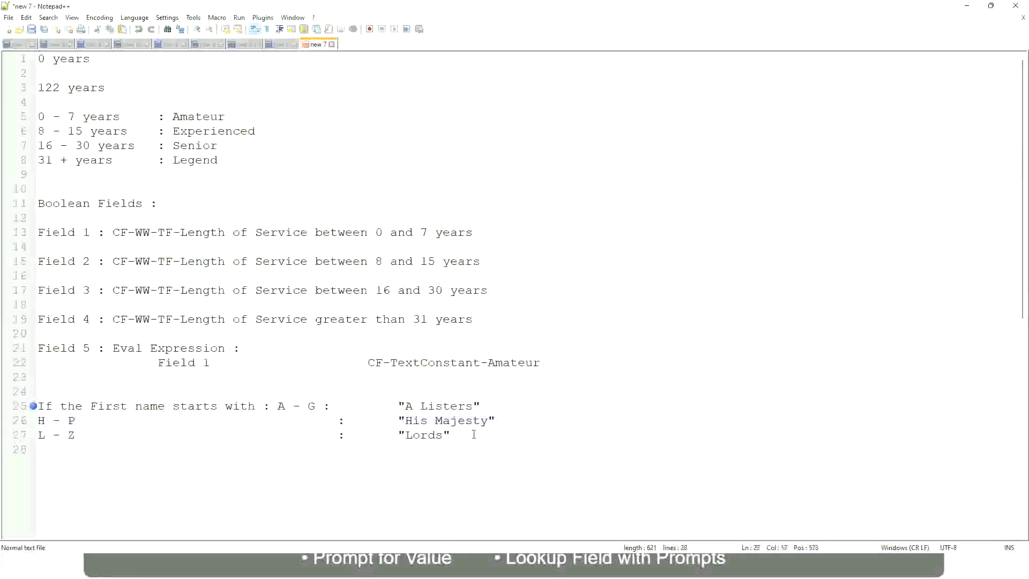
# Step: Overwrite the name rules with "If Management Level is Manager or Above : Proposed Allowance Plan : Car Allowance"
pyautogui.moveTo(452, 435); pyautogui.dragTo(29, 413)
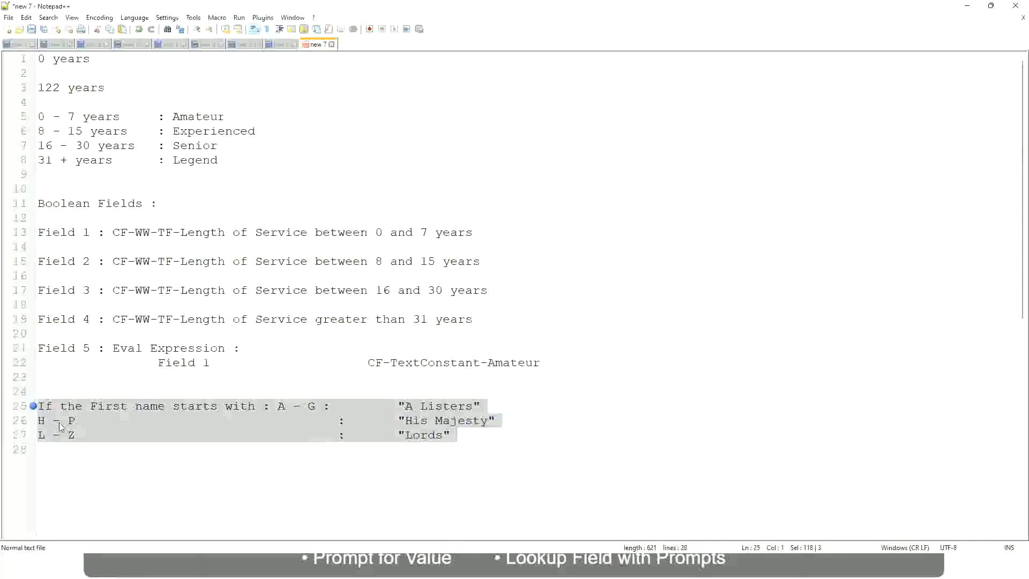
pyautogui.write('If ')
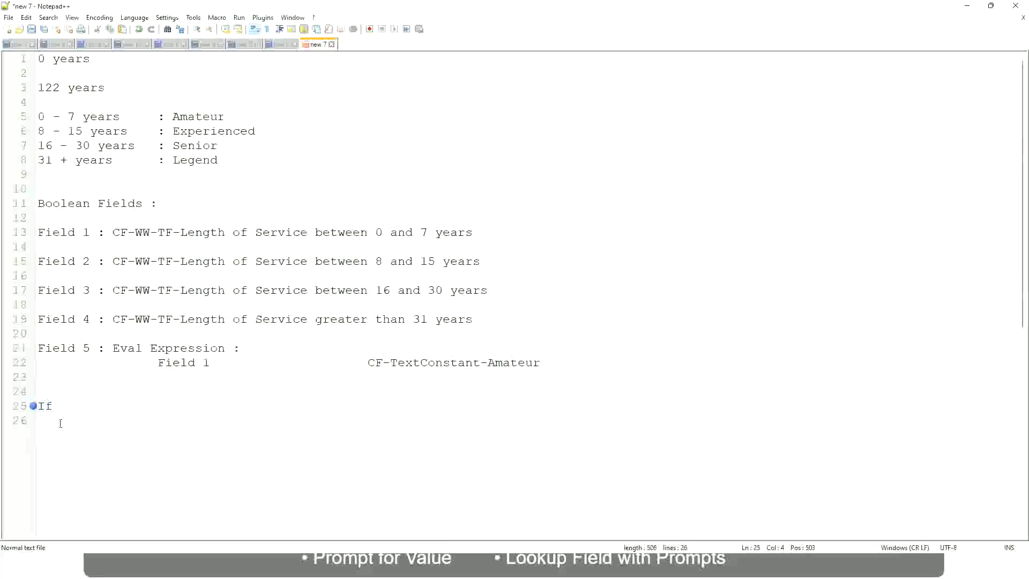
pyautogui.write('Prior ')
pyautogui.write('E')
pyautogui.press('Down')
pyautogui.write('xperience')
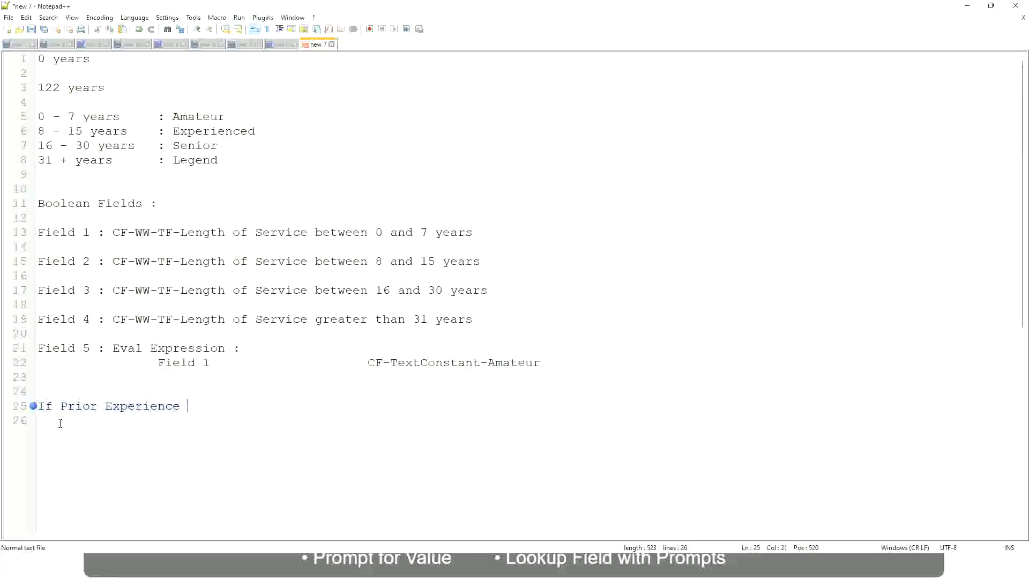
pyautogui.press('BackSpace')
pyautogui.press('BackSpace')
pyautogui.press('BackSpace')
pyautogui.press('BackSpace')
pyautogui.press('BackSpace')
pyautogui.press('BackSpace')
pyautogui.press('BackSpace')
pyautogui.write('Job Profile is ')
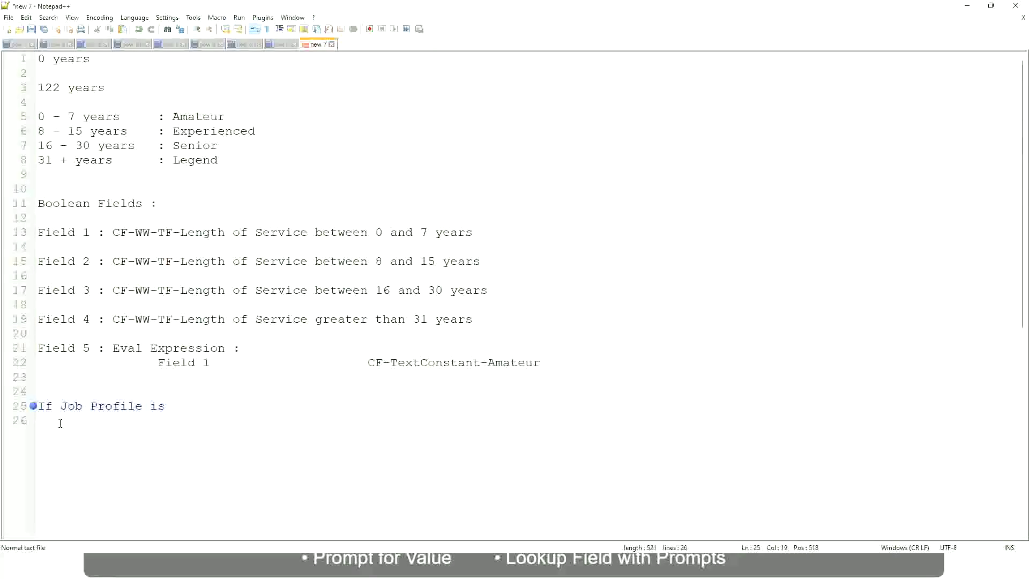
pyautogui.write(': Mana')
pyautogui.write('ger')
pyautogui.press('BackSpace')
pyautogui.press('BackSpace')
pyautogui.press('BackSpace')
pyautogui.press('BackSpace')
pyautogui.press('BackSpace')
pyautogui.press('BackSpace')
pyautogui.press('BackSpace')
pyautogui.press('BackSpace')
pyautogui.press('BackSpace')
pyautogui.press('BackSpace')
pyautogui.write('Management ')
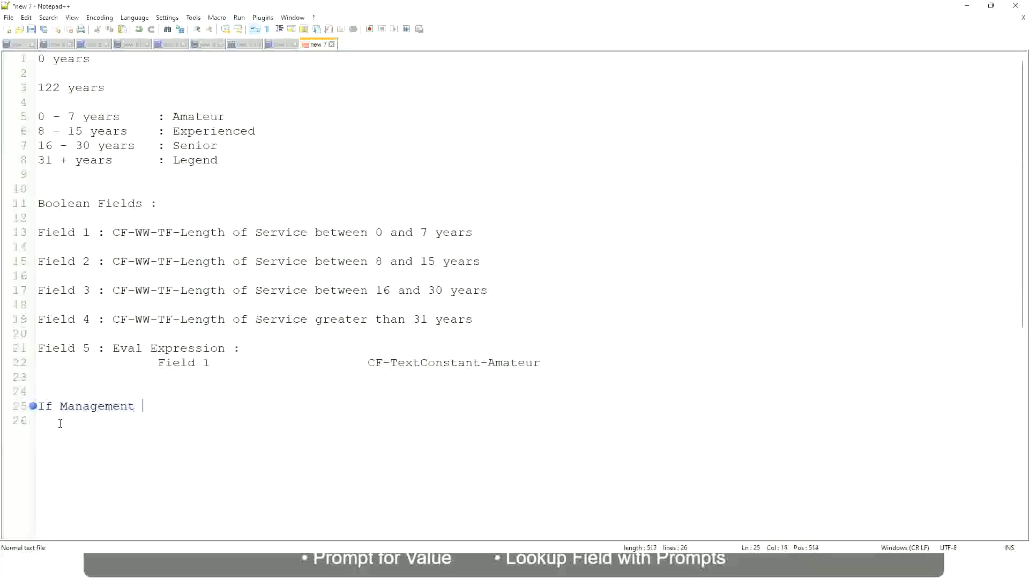
pyautogui.write('Level is ')
pyautogui.write('Manager or Above')
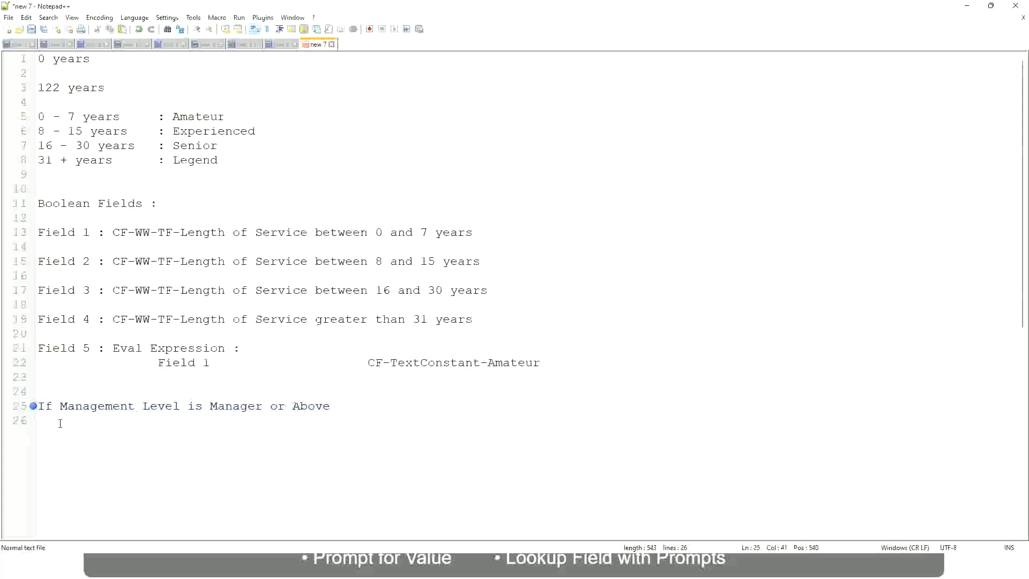
pyautogui.press('Tab')
pyautogui.press('Tab')
pyautogui.press('Tab')
pyautogui.write('Proposed')
pyautogui.write('Allowance ')
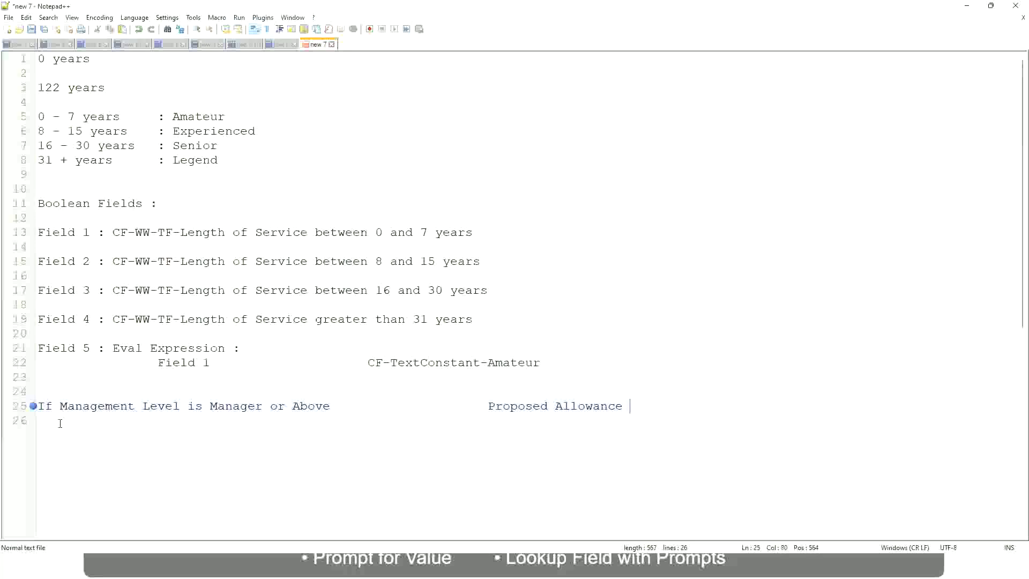
pyautogui.write('Plan')
pyautogui.write(': ')
pyautogui.write('Car Allowance')
# Step: Remove "or Above" so the first rule reads Management Level is Manager
pyautogui.press('Return')
pyautogui.write('If Management Level is')
pyautogui.press('Up')
pyautogui.press('Right')
pyautogui.press('Right')
pyautogui.press('Right')
pyautogui.hotkey('shift', 'Right')
pyautogui.hotkey('shift', 'Right')
pyautogui.hotkey('shift', 'Right')
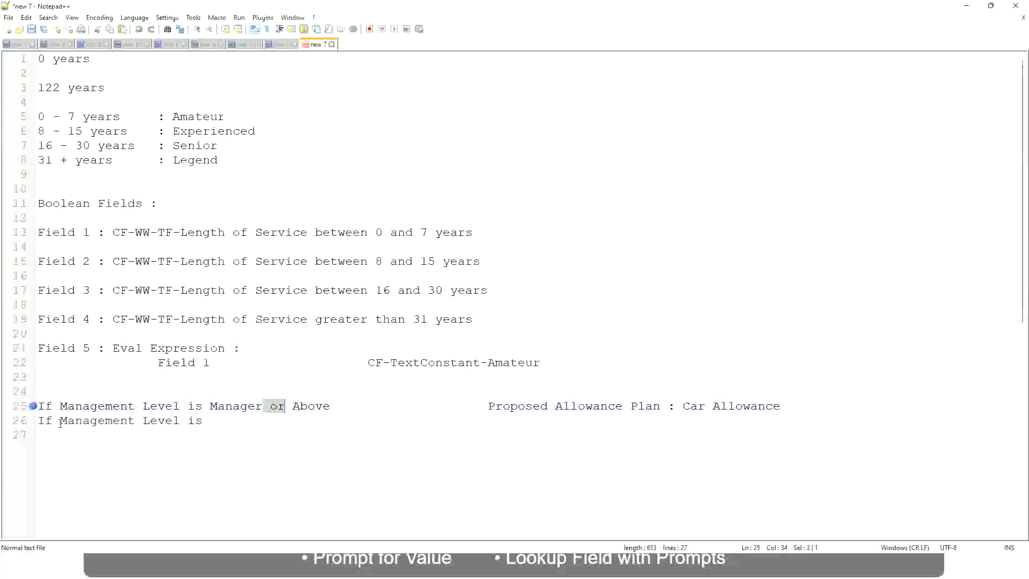
pyautogui.hotkey('shift', 'Right')
pyautogui.hotkey('shift', 'Right')
pyautogui.hotkey('shift', 'Right')
pyautogui.press('Delete')
pyautogui.press('Down')
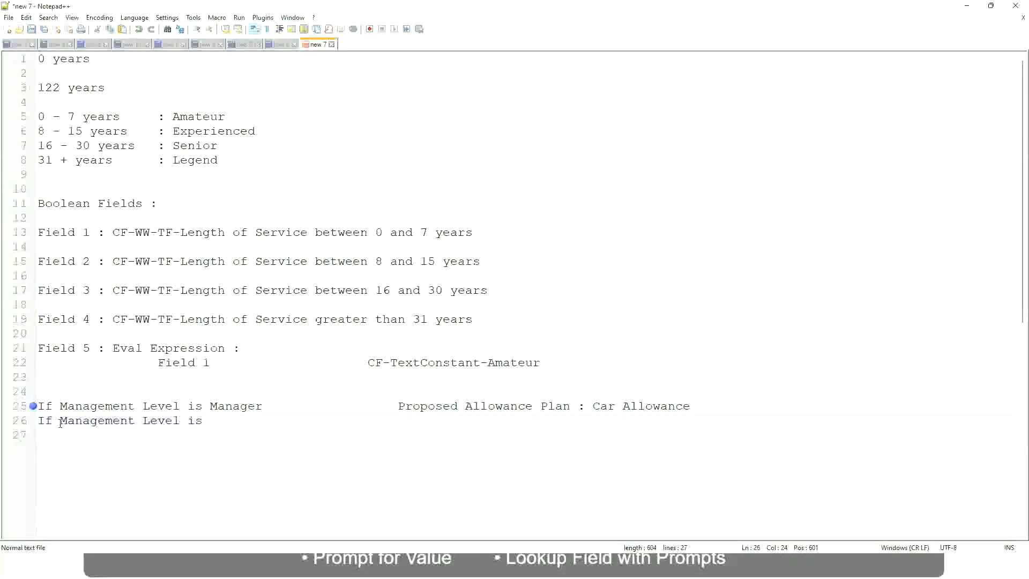
pyautogui.write('Director')
# Step: Add the Director rule mapped to Executive Allowance
pyautogui.press('Tab')
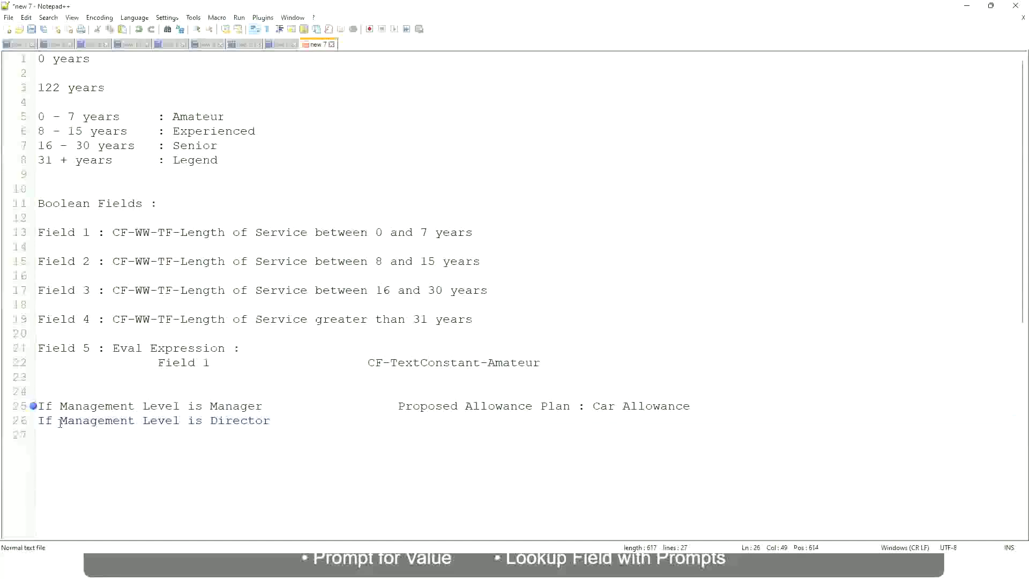
pyautogui.write('Executive Allo')
pyautogui.press('Return')
pyautogui.press('Return')
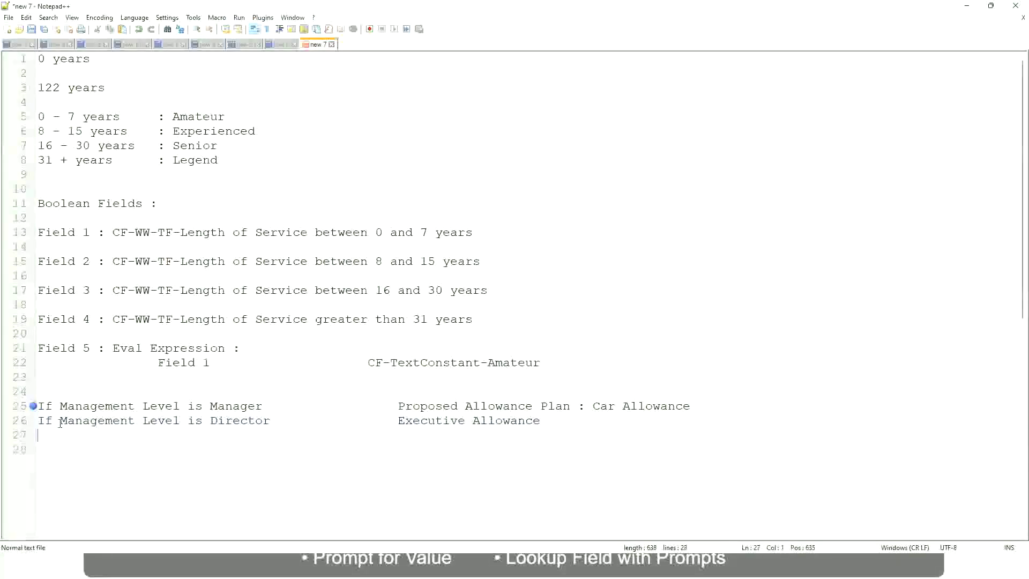
pyautogui.write('If Mana')
# Step: Add the CEO rule mapped to CEO Allowance
pyautogui.press('Return')
pyautogui.write('l')
pyautogui.press('BackSpace')
pyautogui.write('le')
pyautogui.press('BackSpace')
pyautogui.press('BackSpace')
pyautogui.write('Le')
pyautogui.press('Down')
pyautogui.press('Down')
pyautogui.press('Return')
pyautogui.write('is CEO')
pyautogui.press('Tab')
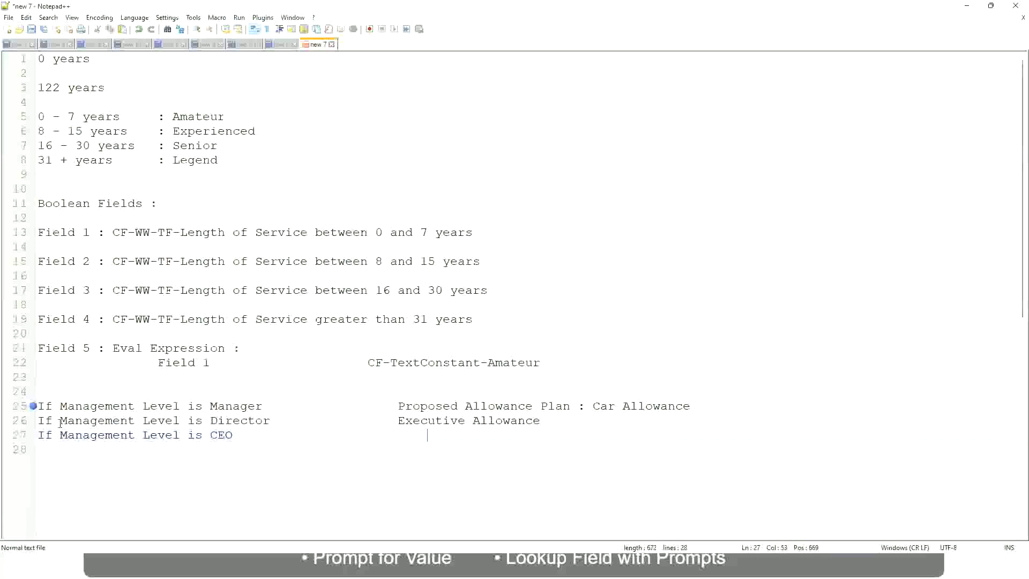
pyautogui.write('CE')
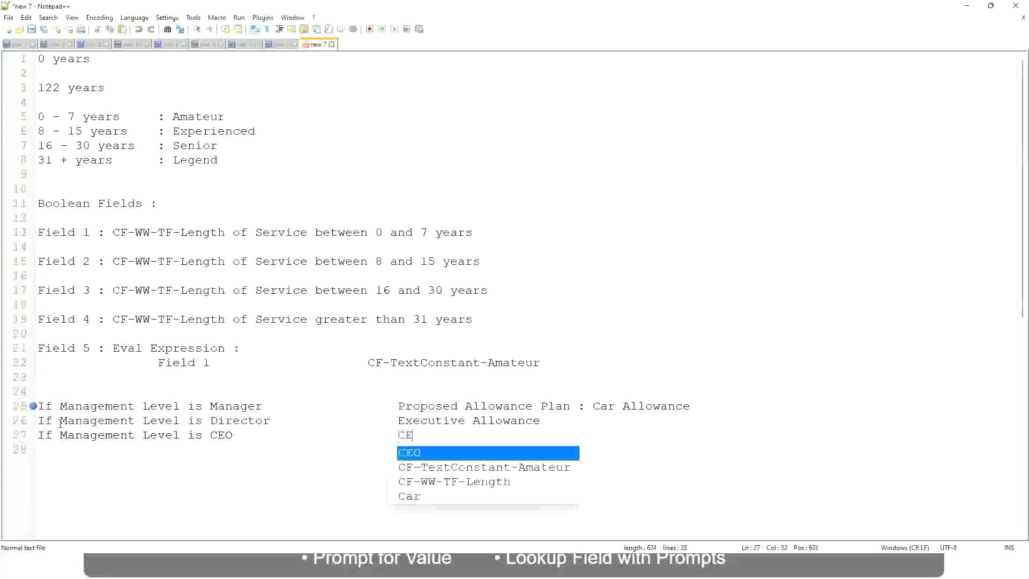
pyautogui.write('O Allowance')
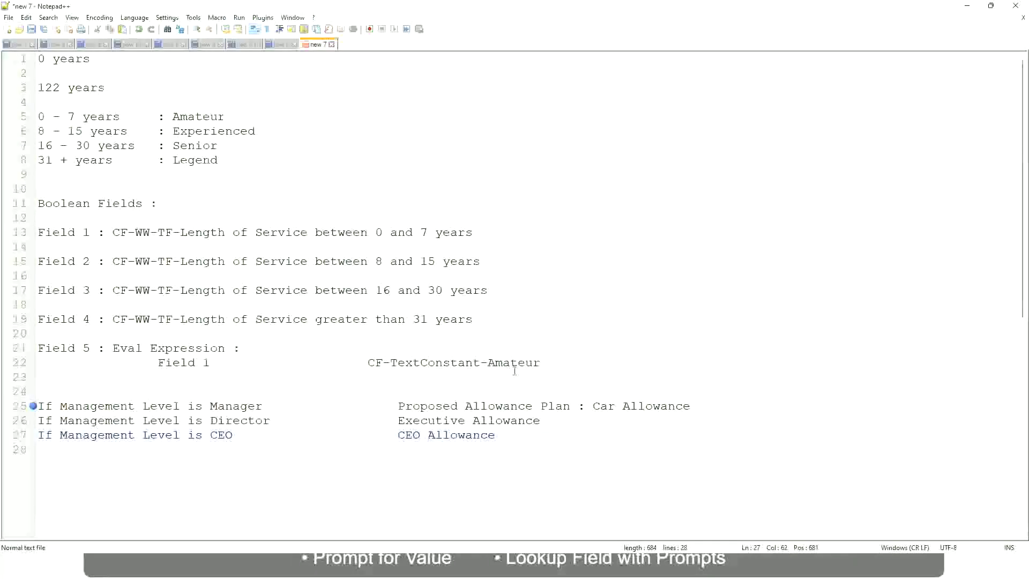
pyautogui.click(593, 406)
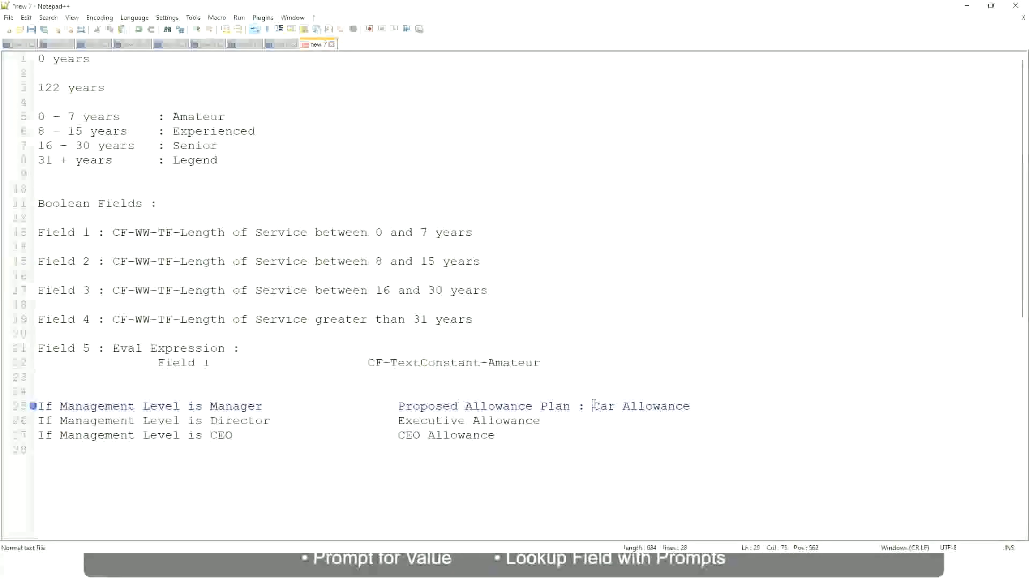
pyautogui.moveTo(593, 407); pyautogui.dragTo(694, 408)
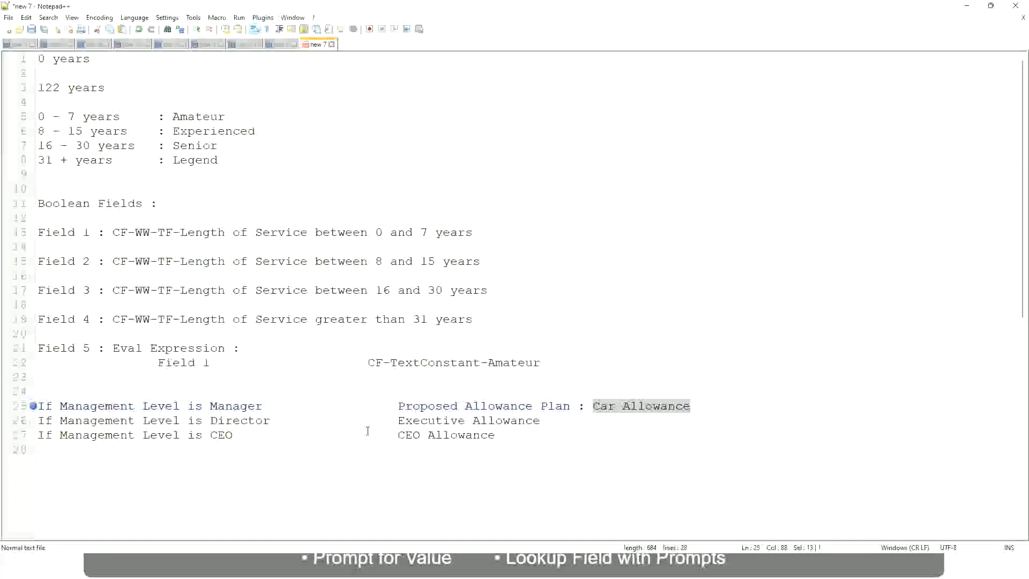
pyautogui.click(474, 406)
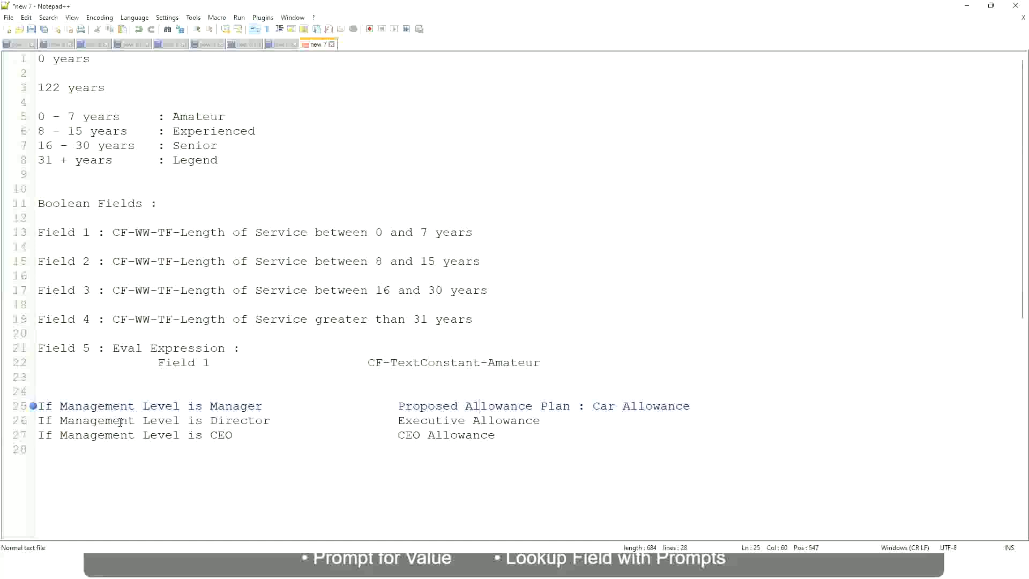
# Step: Change the Manager rule's value to Name of the First Line Manager
pyautogui.click(210, 407)
pyautogui.moveTo(400, 406); pyautogui.dragTo(705, 403)
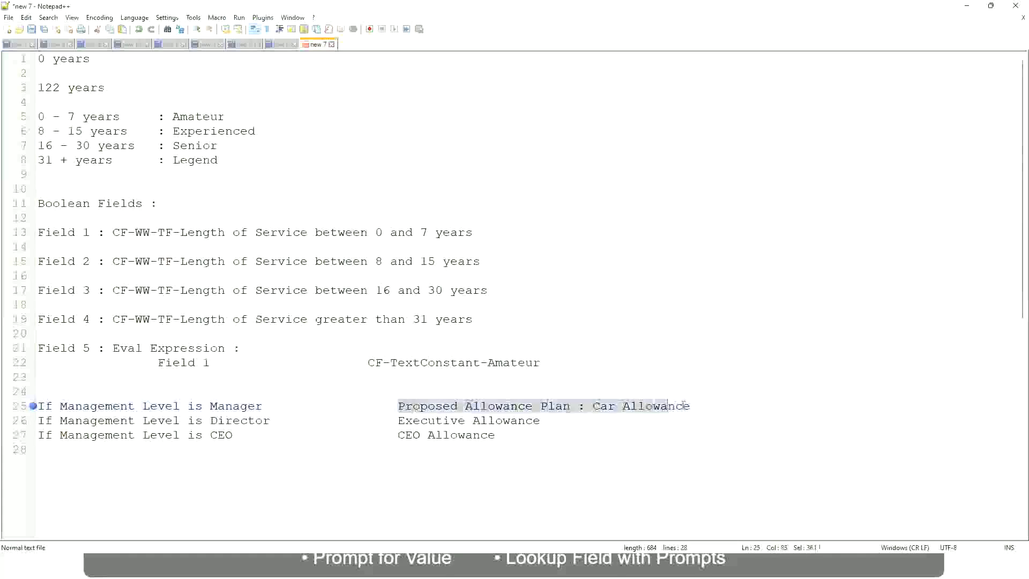
pyautogui.write('Managers')
pyautogui.press('BackSpace')
pyautogui.press('BackSpace')
pyautogui.press('BackSpace')
pyautogui.press('BackSpace')
pyautogui.press('BackSpace')
pyautogui.press('BackSpace')
pyautogui.press('BackSpace')
pyautogui.write('First Line Mana')
pyautogui.press('Down')
pyautogui.press('Return')
pyautogui.hotkey('ctrl', 'Left')
pyautogui.hotkey('ctrl', 'Left')
pyautogui.press('Left')
pyautogui.press('Left')
pyautogui.press('Left')
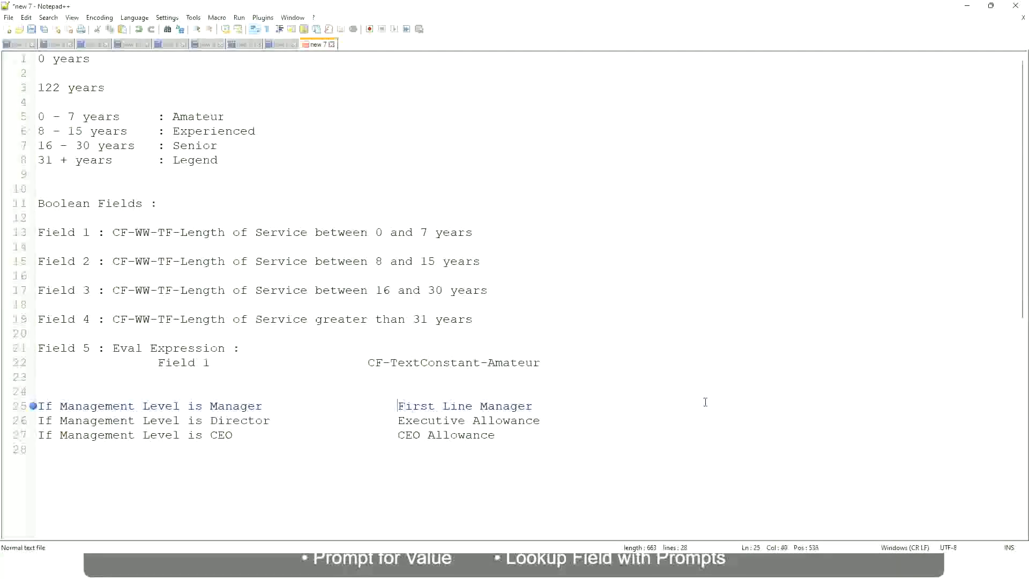
pyautogui.write('Name of the')
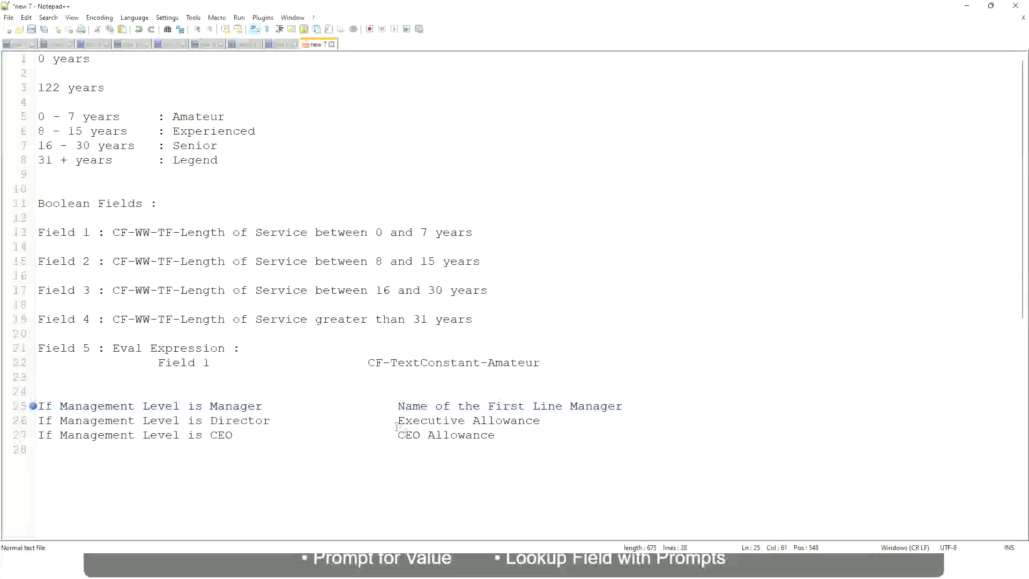
# Step: Set the Director value to Name of Manager and change First to Second Line Manager
pyautogui.moveTo(399, 419); pyautogui.dragTo(544, 418)
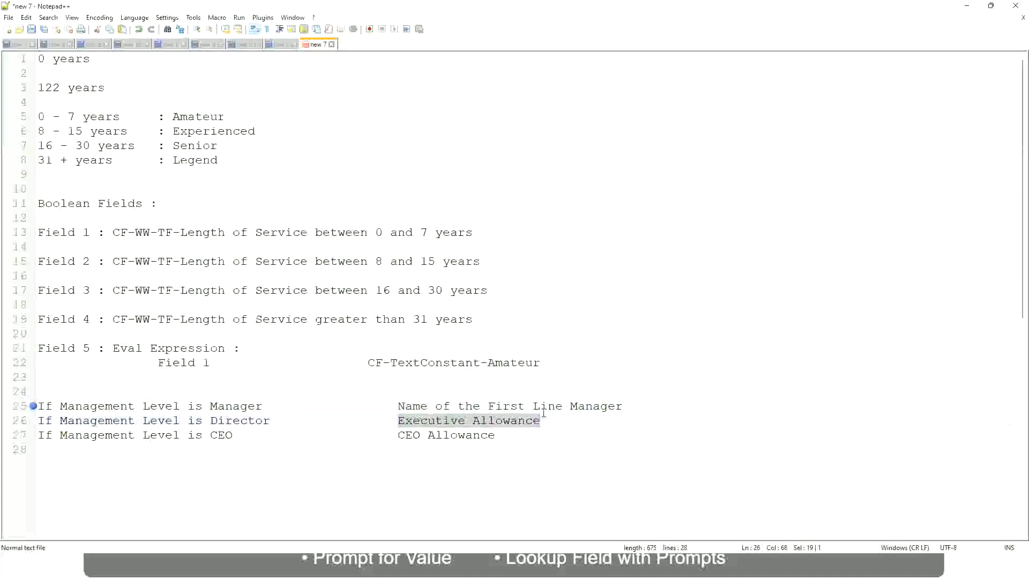
pyautogui.write('Name  ')
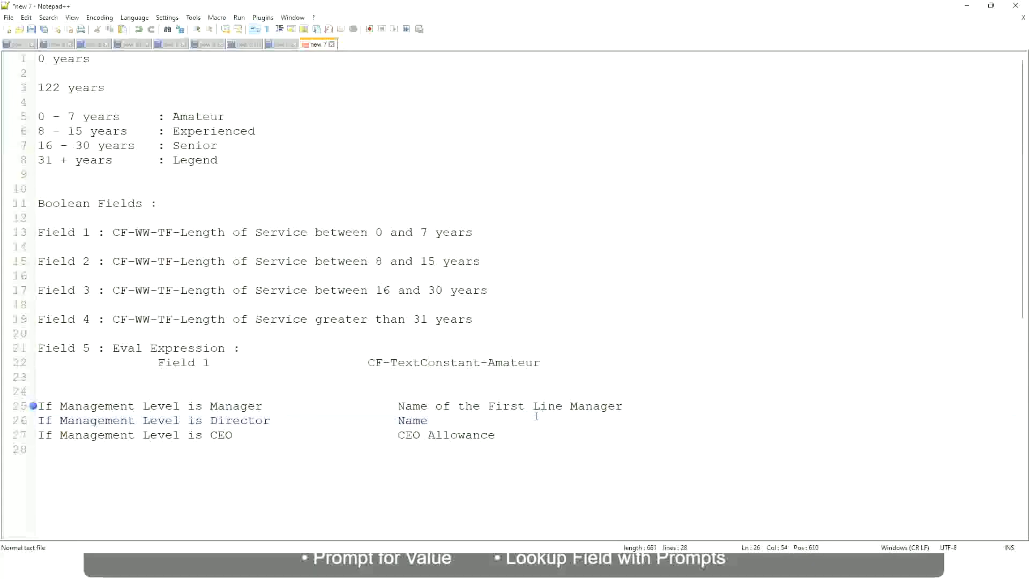
pyautogui.write('of ')
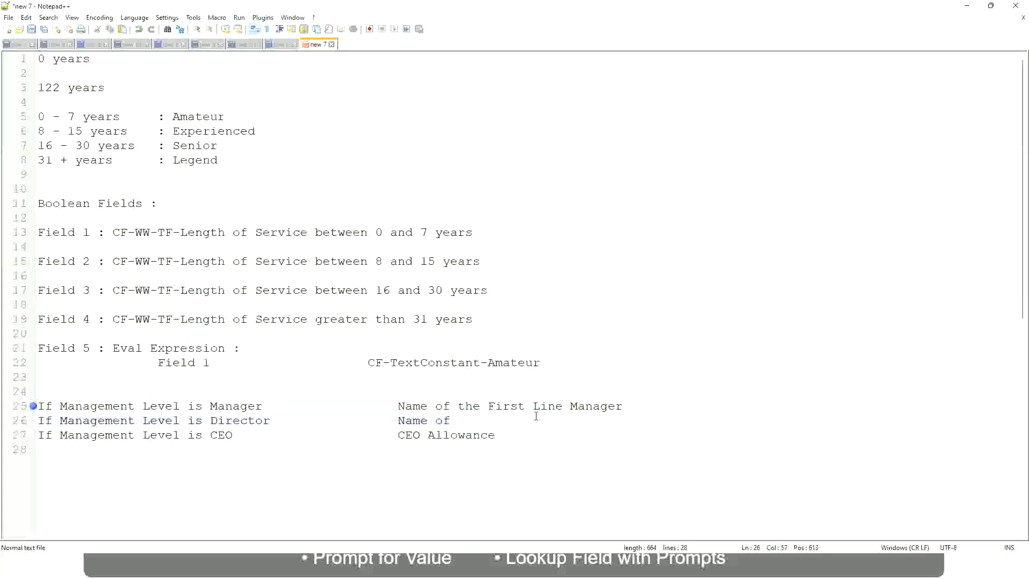
pyautogui.write('Firs')
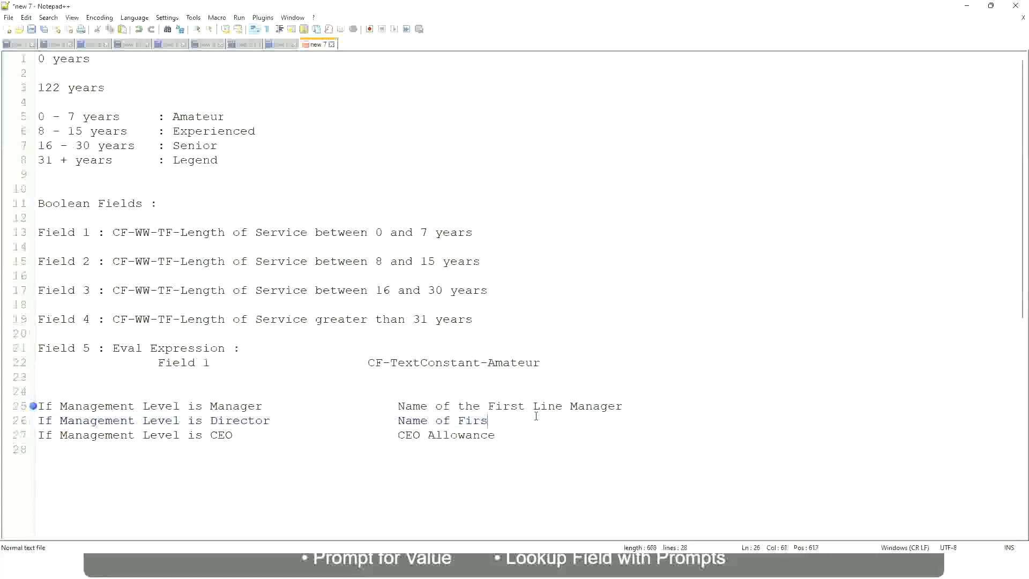
pyautogui.press('BackSpace')
pyautogui.press('BackSpace')
pyautogui.press('BackSpace')
pyautogui.press('BackSpace')
pyautogui.doubleClick(503, 406)
pyautogui.write('Second')
pyautogui.press('BackSpace')
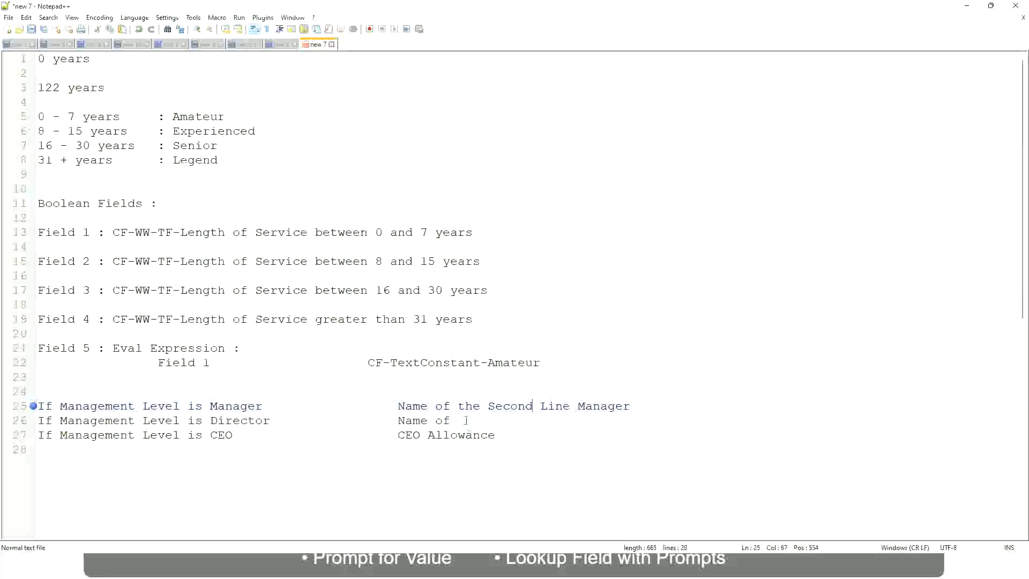
pyautogui.click(465, 420)
pyautogui.write('Manager')
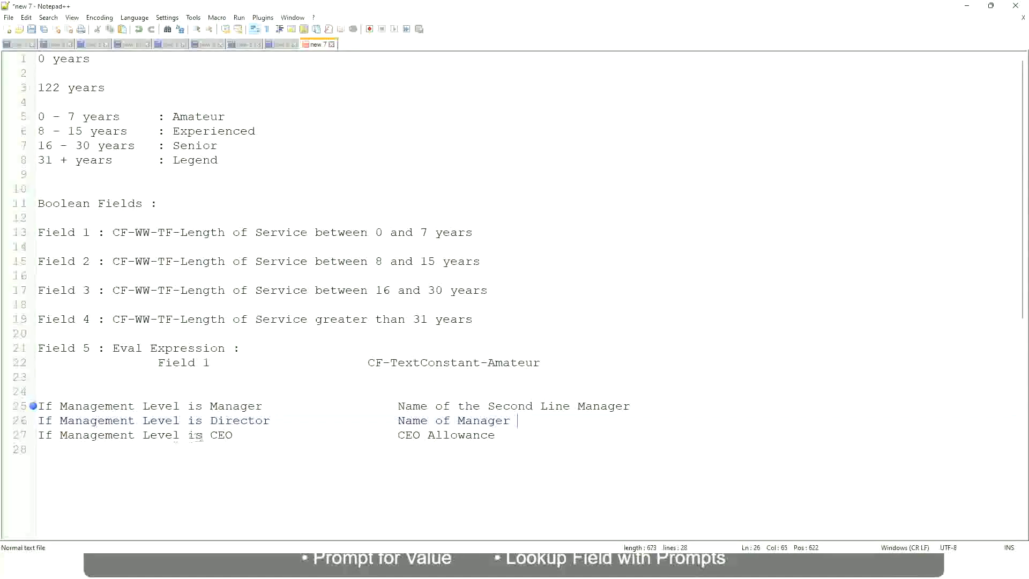
pyautogui.click(219, 435)
# Step: Replace CEO Allowance with name of CEO/Himself/Herself
pyautogui.moveTo(397, 435); pyautogui.dragTo(509, 435)
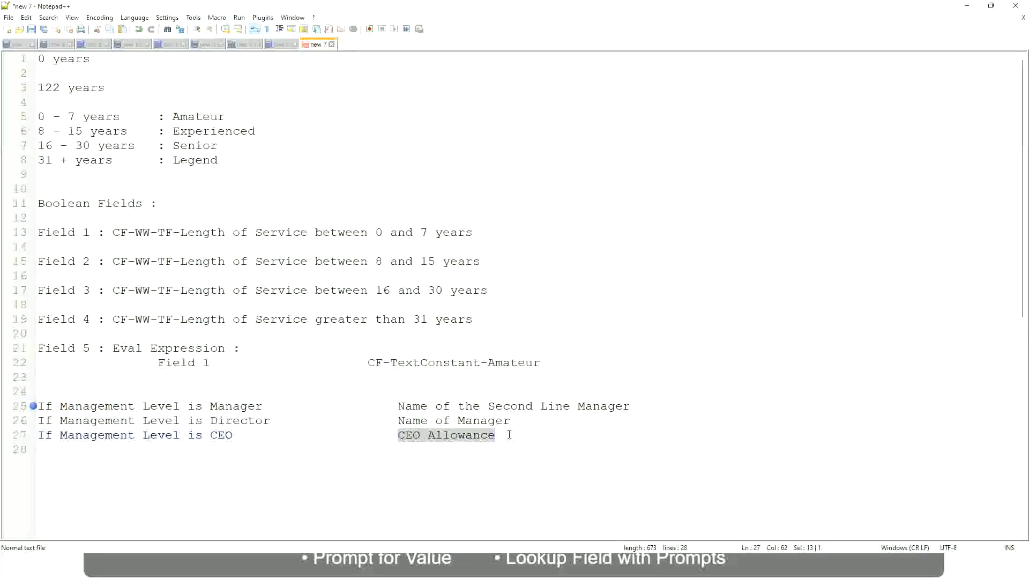
pyautogui.write('name of CEO /Himself/Herself')
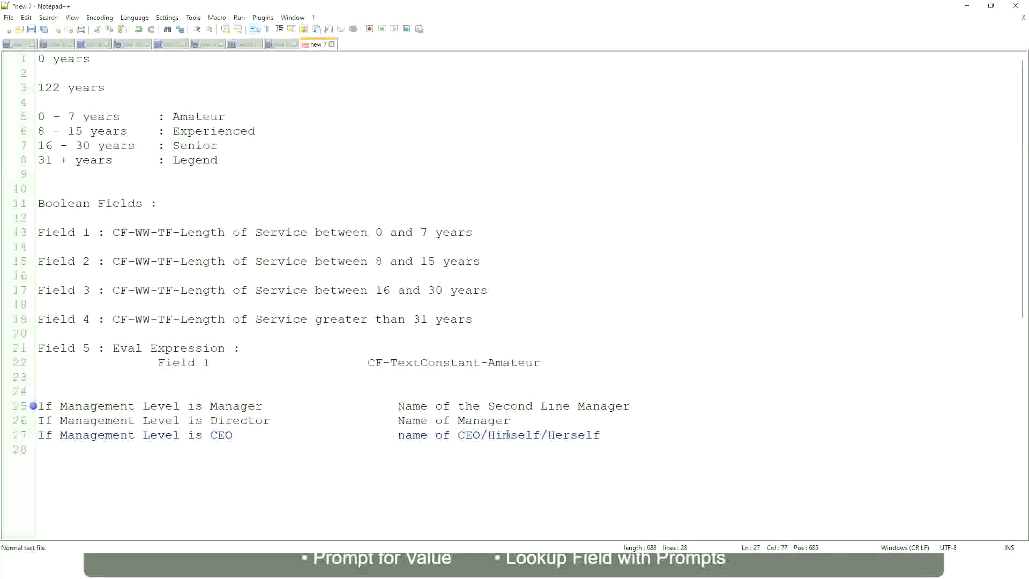
pyautogui.click(374, 436)
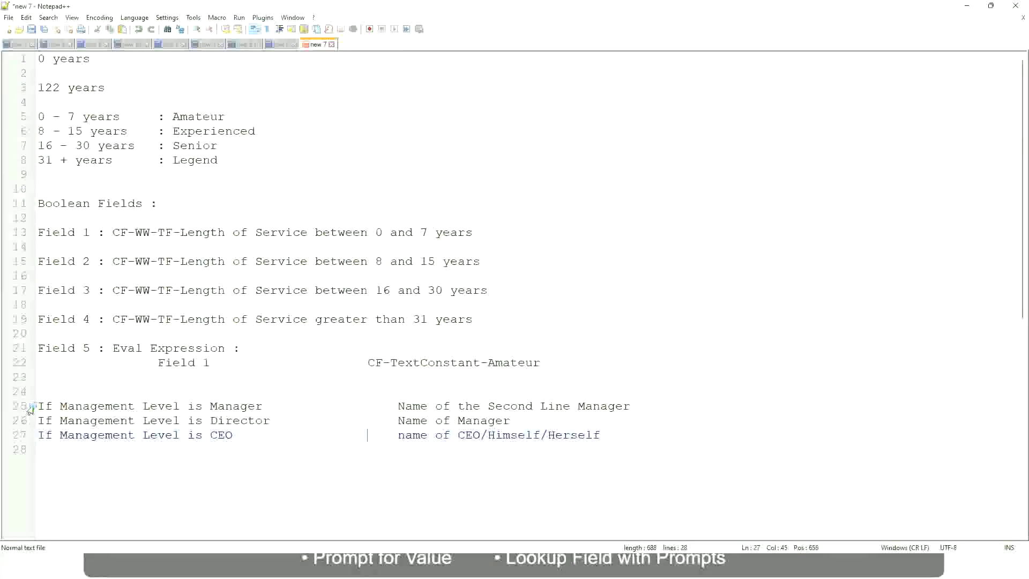
pyautogui.click(113, 406)
pyautogui.click(237, 406)
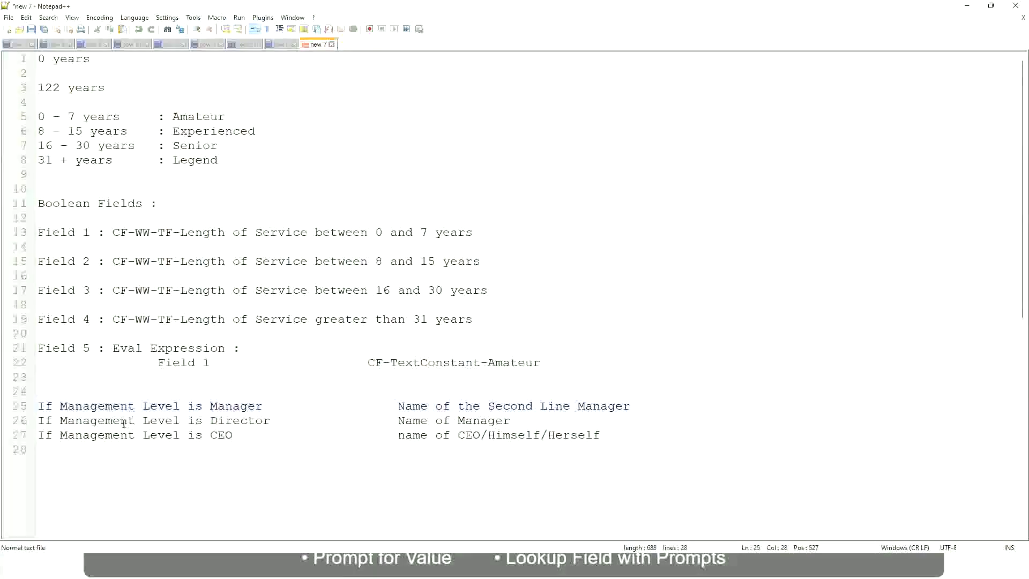
pyautogui.click(179, 420)
pyautogui.click(512, 421)
pyautogui.click(231, 421)
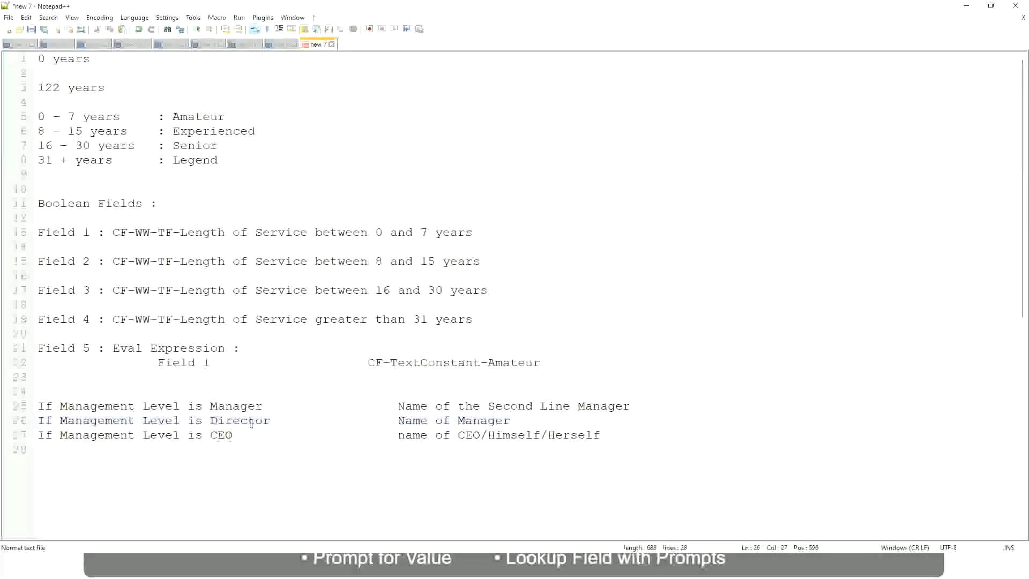
pyautogui.click(222, 435)
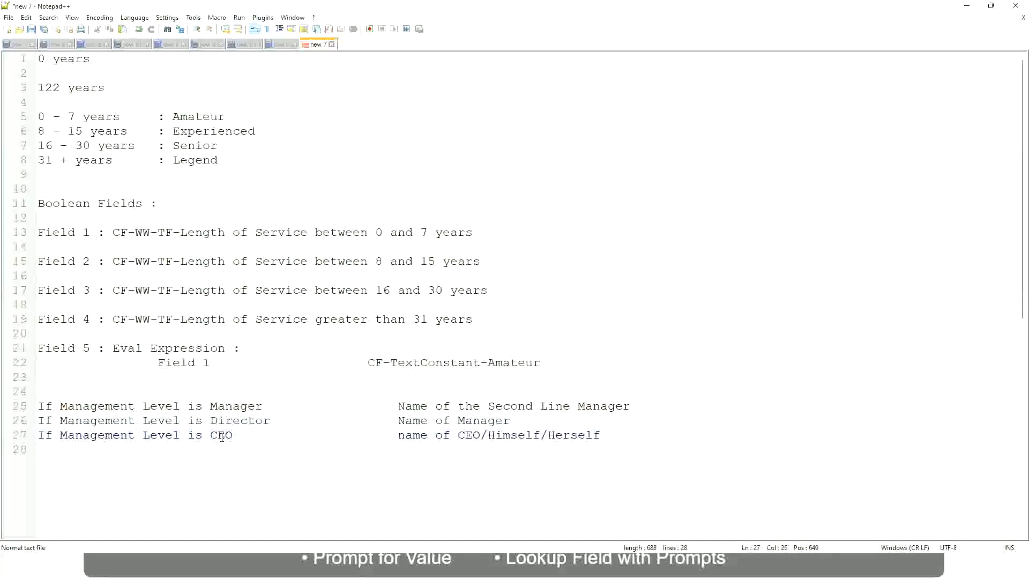
pyautogui.click(482, 435)
pyautogui.click(604, 434)
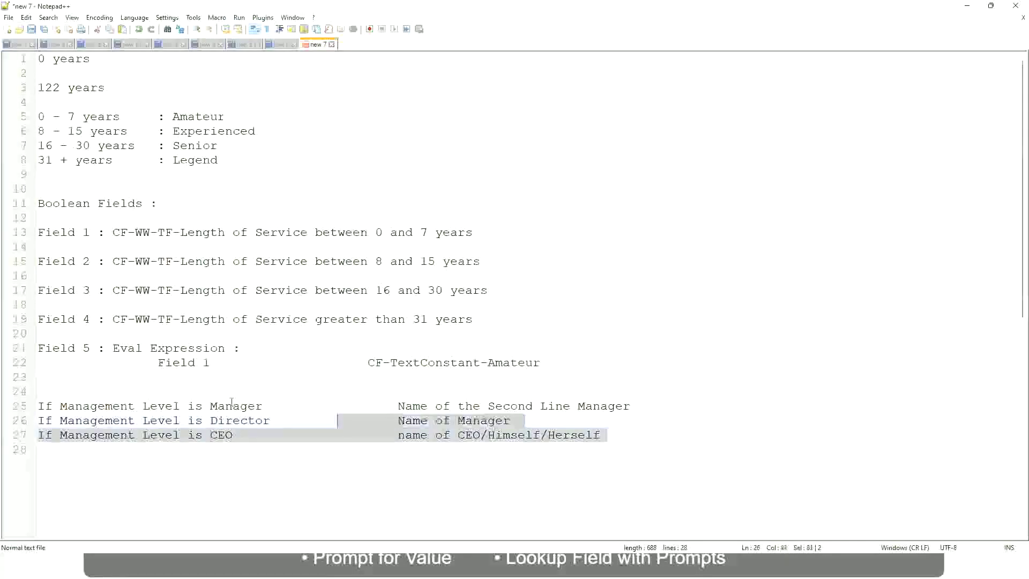
pyautogui.moveTo(624, 435); pyautogui.dragTo(22, 408)
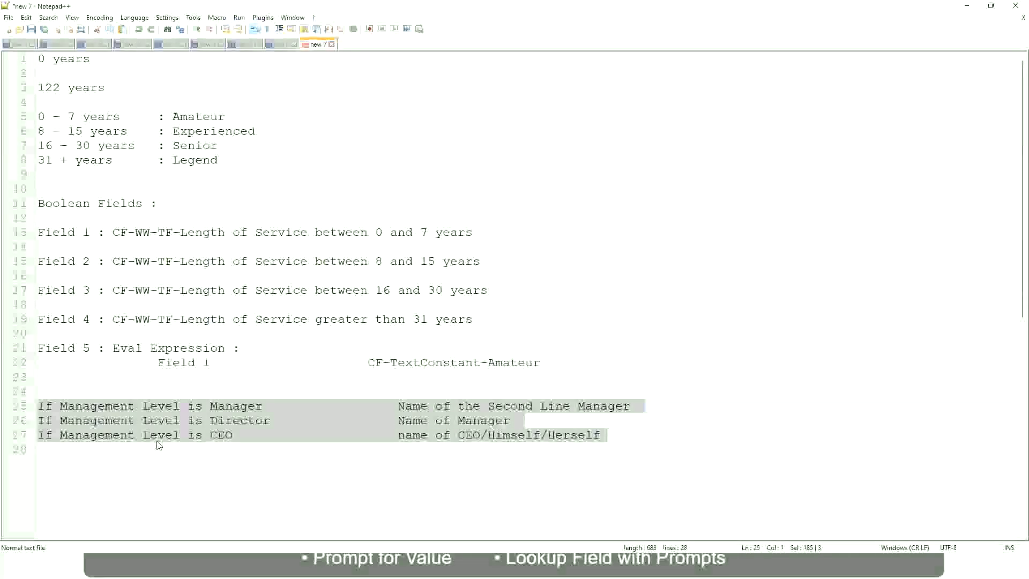
pyautogui.click(435, 406)
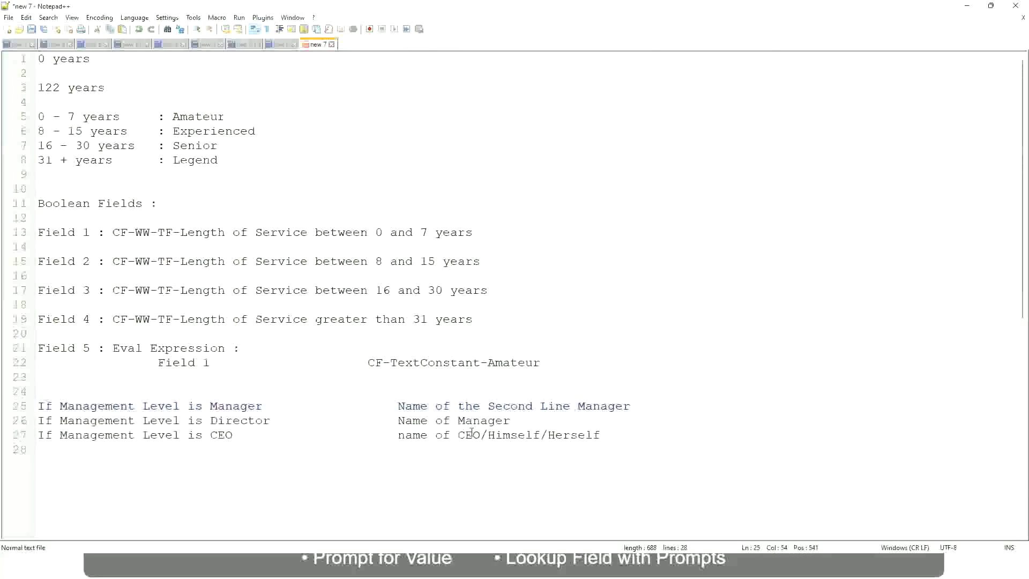
pyautogui.moveTo(398, 406); pyautogui.dragTo(631, 406)
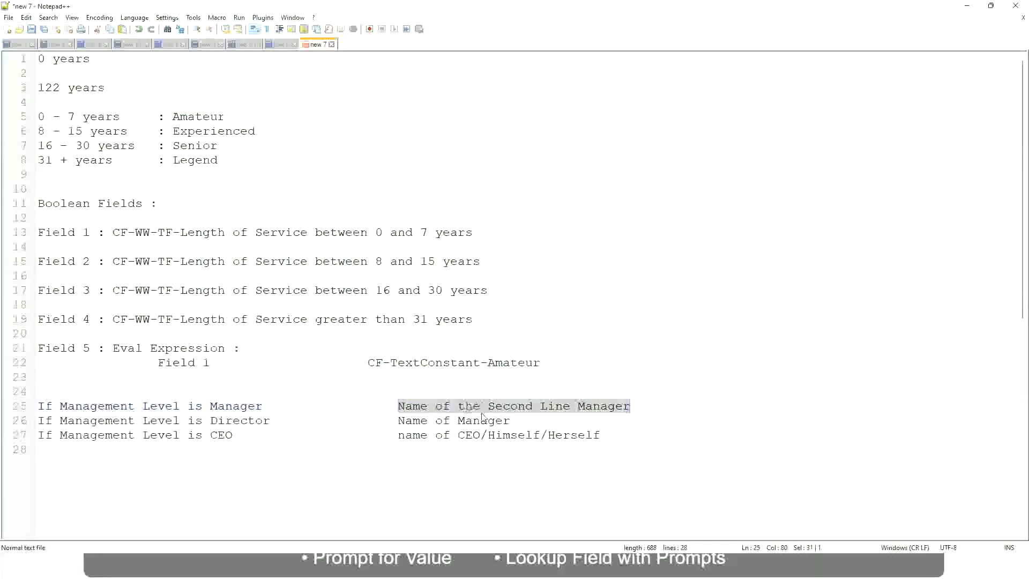
pyautogui.click(481, 410)
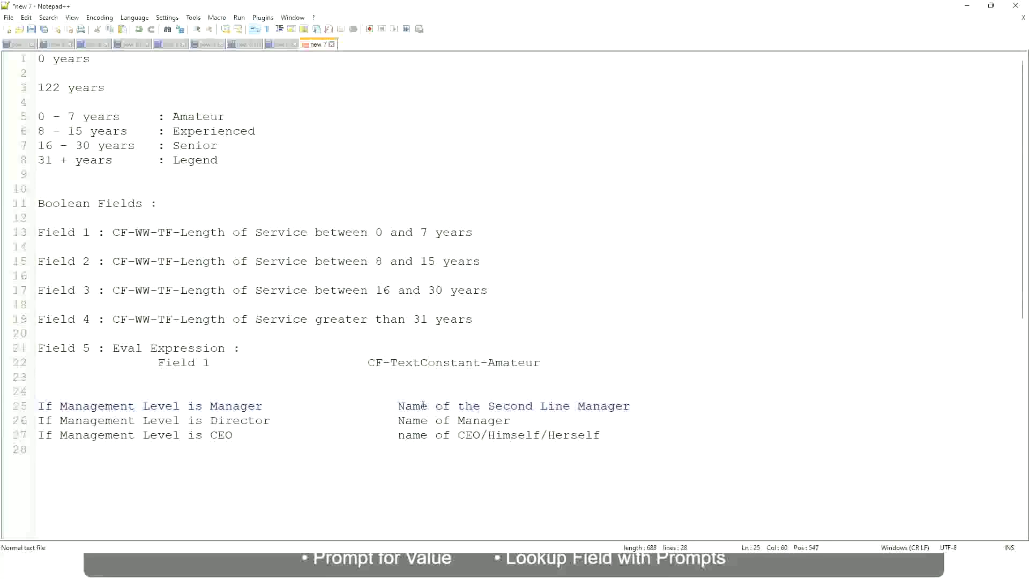
pyautogui.moveTo(398, 405); pyautogui.dragTo(633, 405)
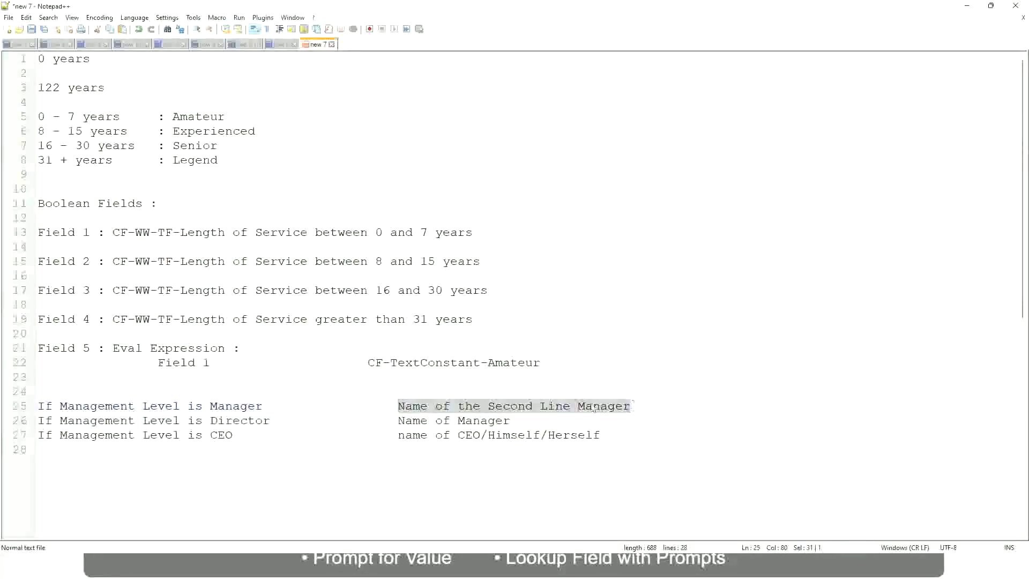
pyautogui.click(527, 409)
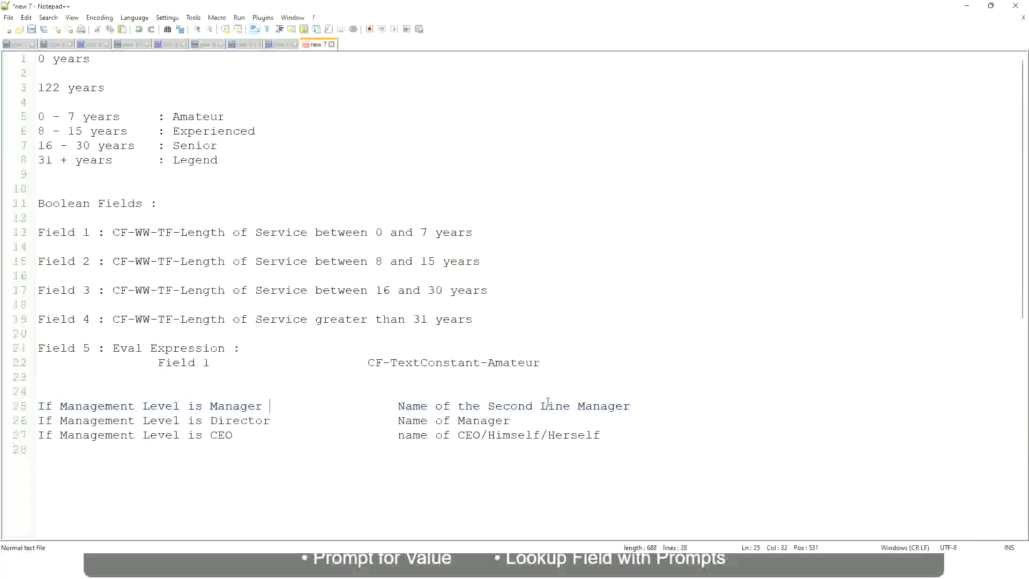
pyautogui.click(528, 406)
pyautogui.click(563, 405)
pyautogui.hotkey('shift', 'Right')
pyautogui.click(646, 404)
pyautogui.click(608, 402)
pyautogui.doubleClick(201, 117)
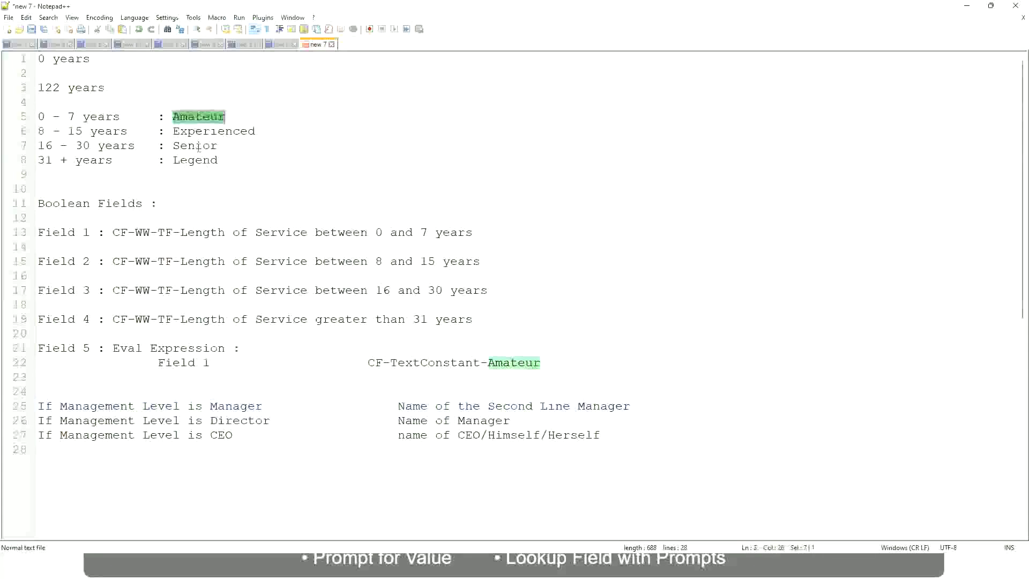
pyautogui.doubleClick(204, 133)
pyautogui.doubleClick(197, 145)
pyautogui.click(196, 160)
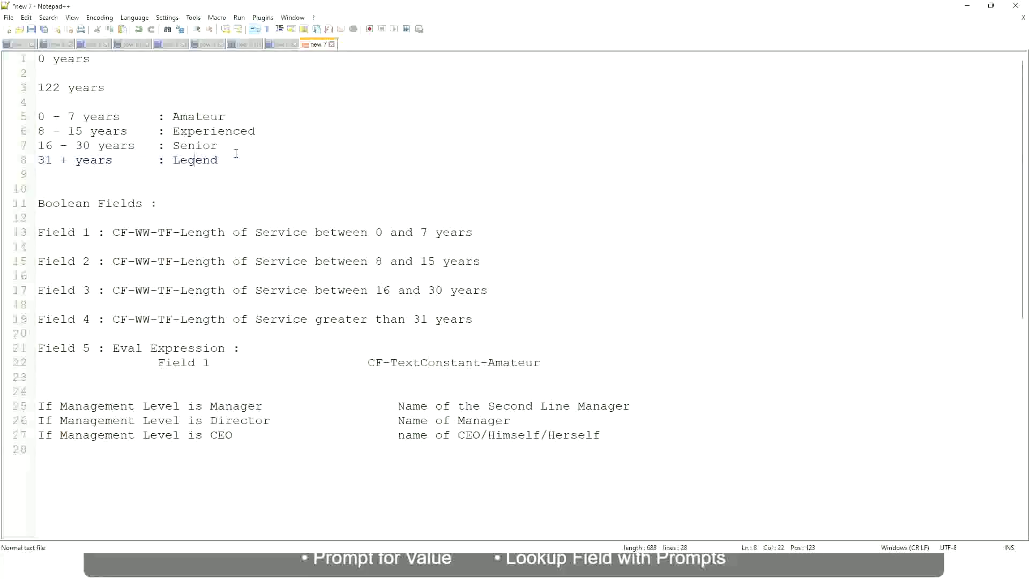
pyautogui.click(527, 435)
pyautogui.click(490, 406)
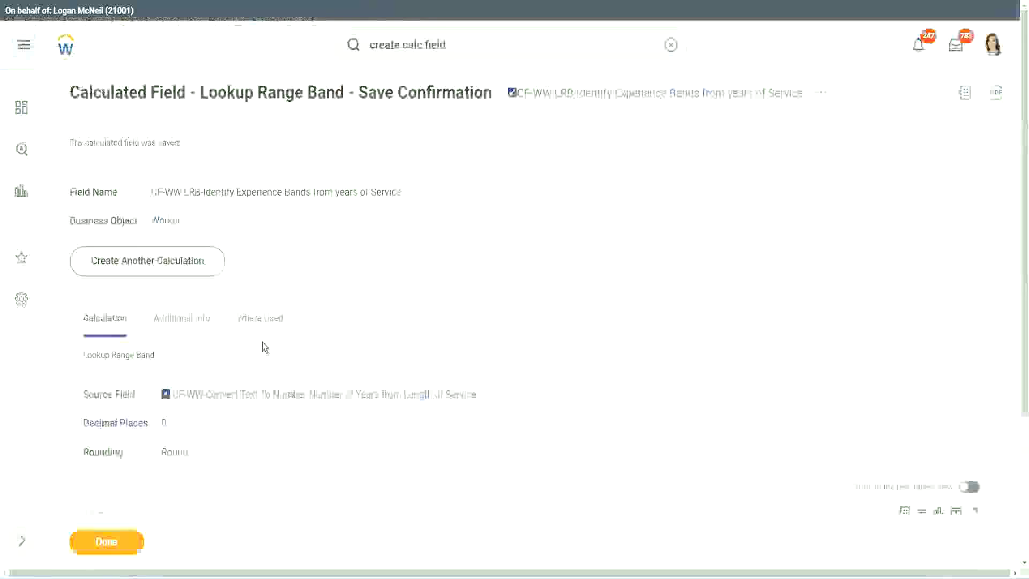
pyautogui.scroll(-3, 397, 156)
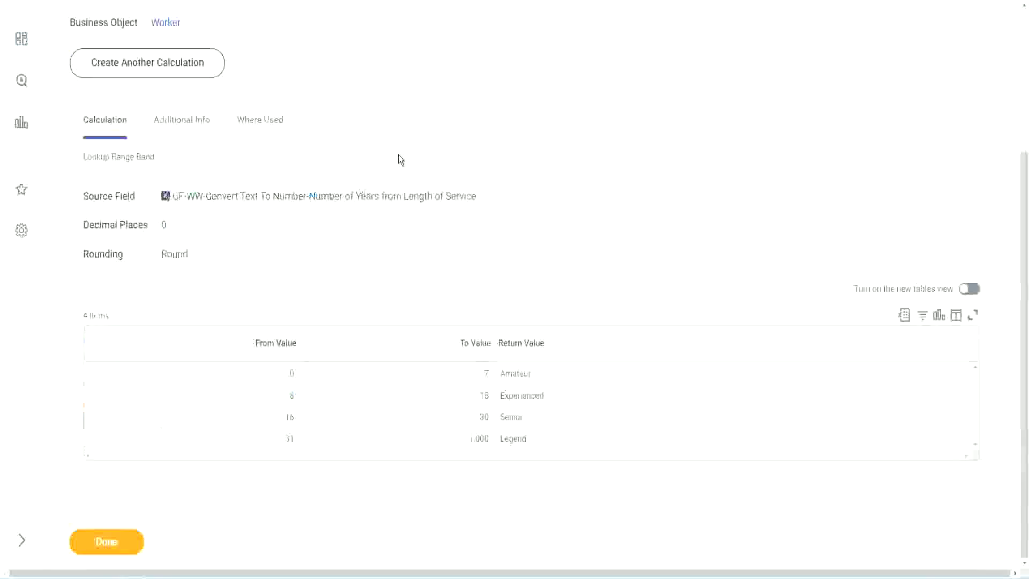
pyautogui.scroll(3, 397, 206)
# Step: Finish viewing the calculated field and open WW Employee Details via Custom Report > Edit
pyautogui.rightClick(605, 103)
pyautogui.click(636, 161)
pyautogui.click(99, 550)
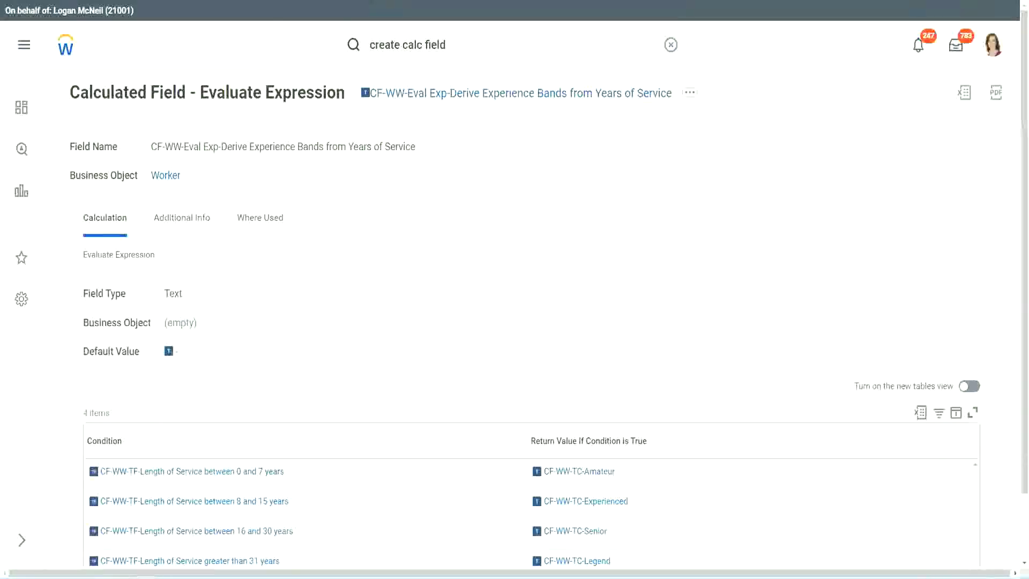
pyautogui.scroll(1, 445, 140)
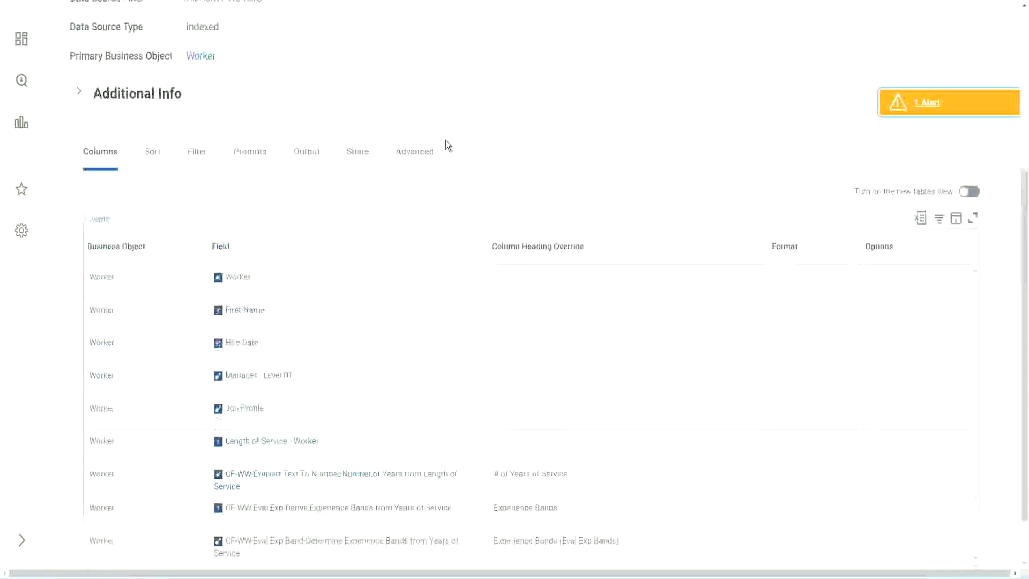
pyautogui.scroll(3, 419, 80)
pyautogui.click(354, 117)
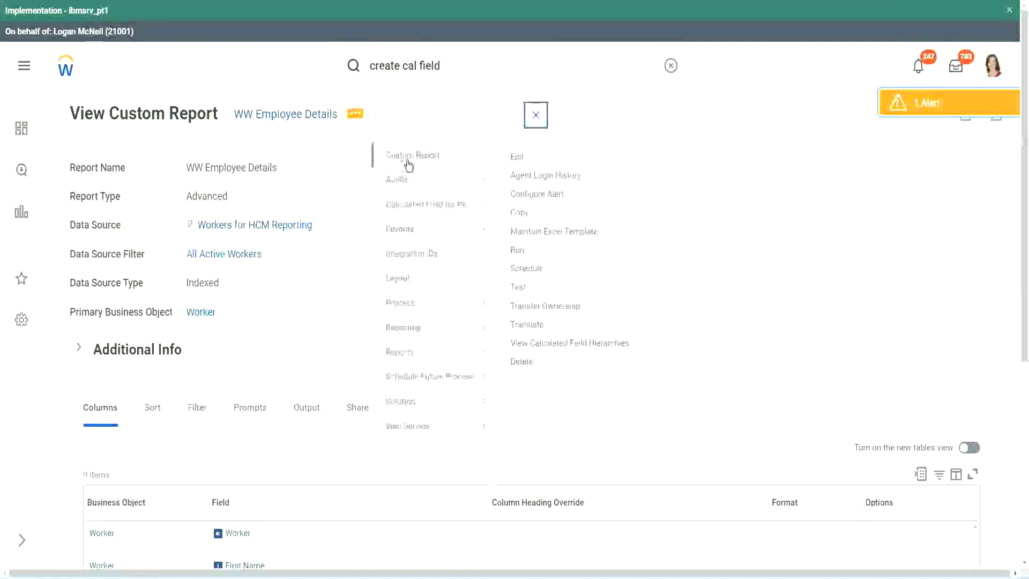
pyautogui.click(519, 156)
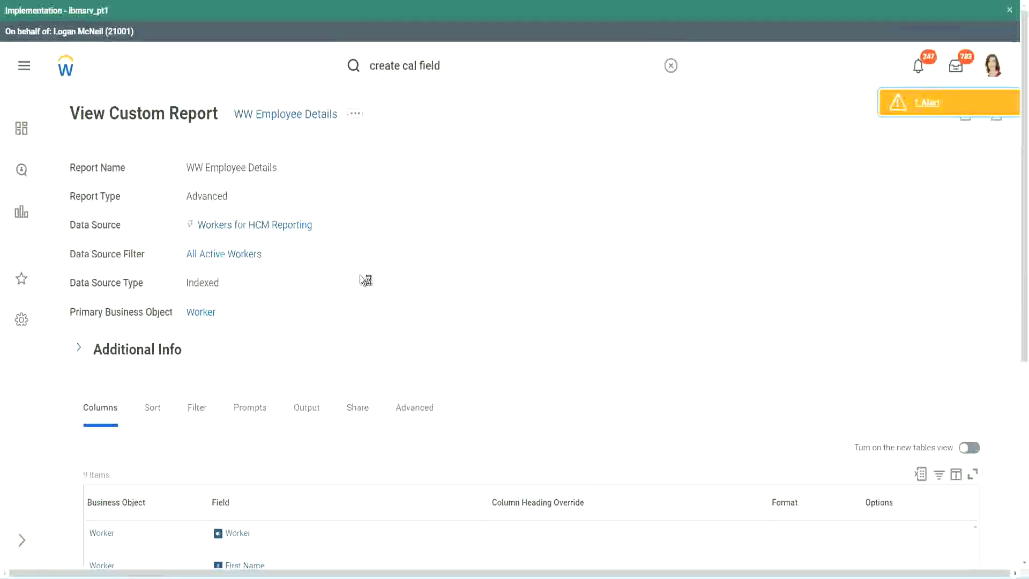
pyautogui.scroll(-4, 392, 279)
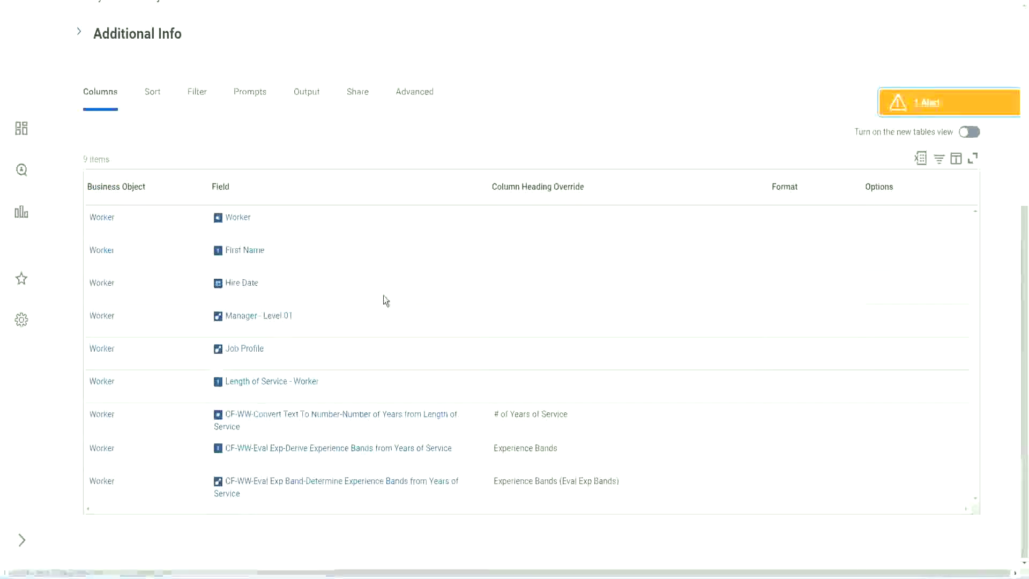
pyautogui.scroll(-4, 385, 295)
pyautogui.scroll(-2, 135, 378)
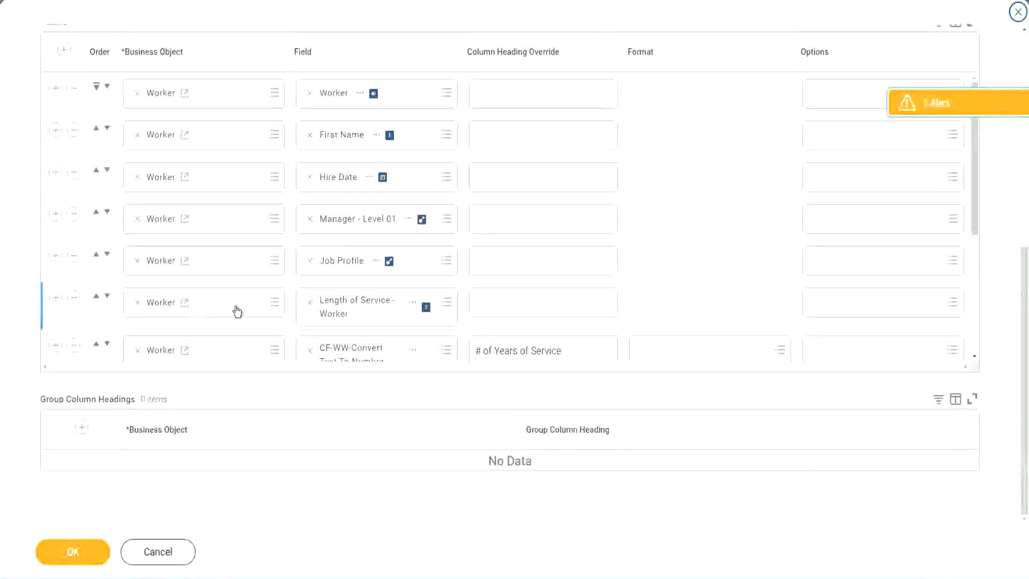
pyautogui.scroll(-3, 237, 313)
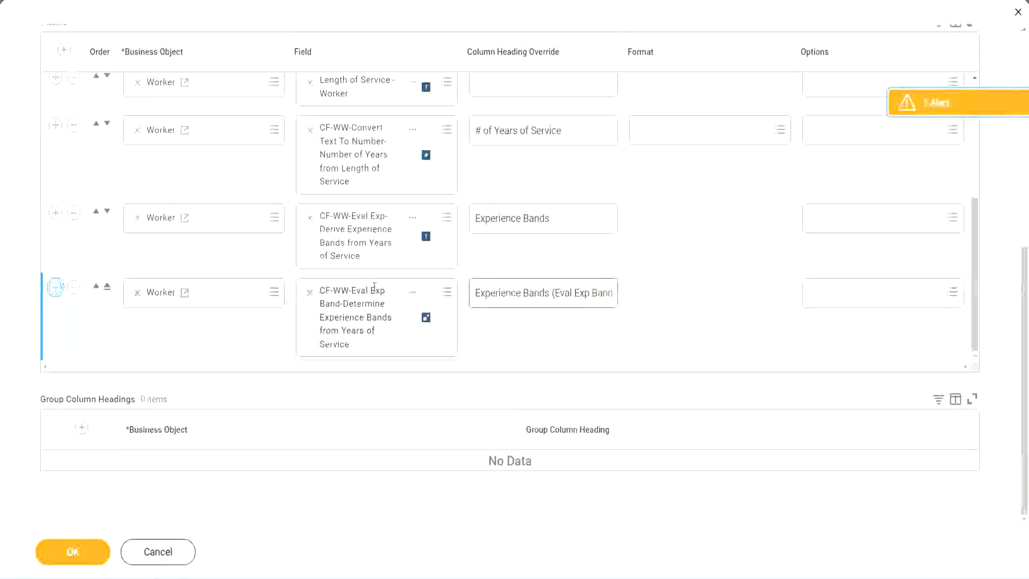
# Step: Add a column on CF-WW-LRB-Identify Experience Bands headed Experience Bands (LRB) and save
pyautogui.click(354, 342)
pyautogui.hotkey('ctrl', 'v')
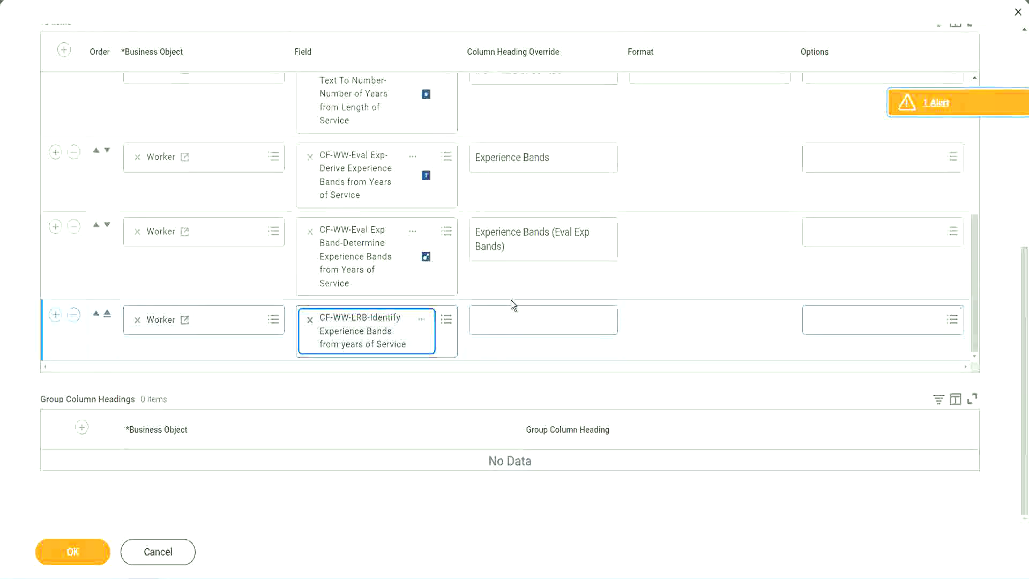
pyautogui.click(515, 310)
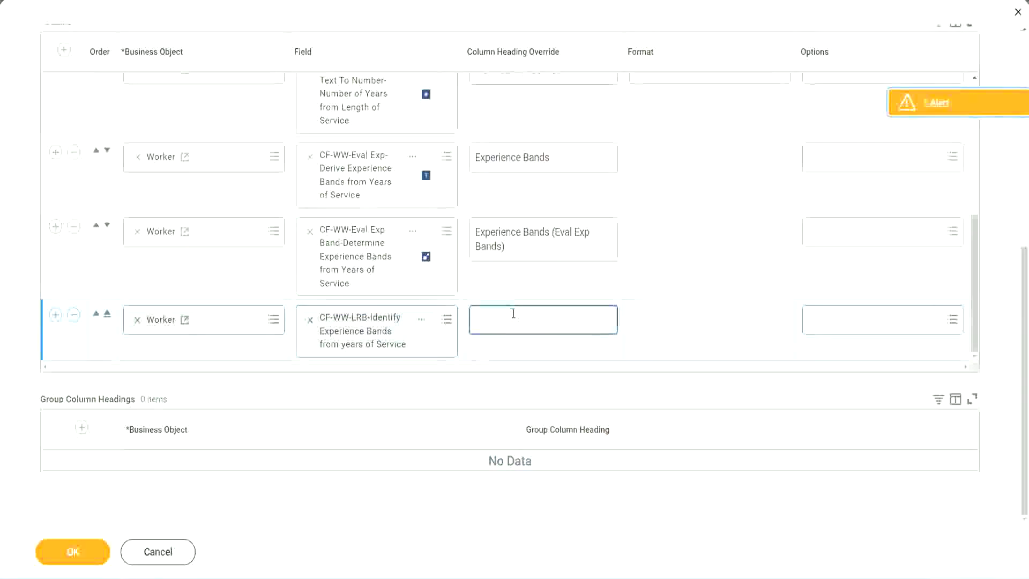
pyautogui.write('Ex')
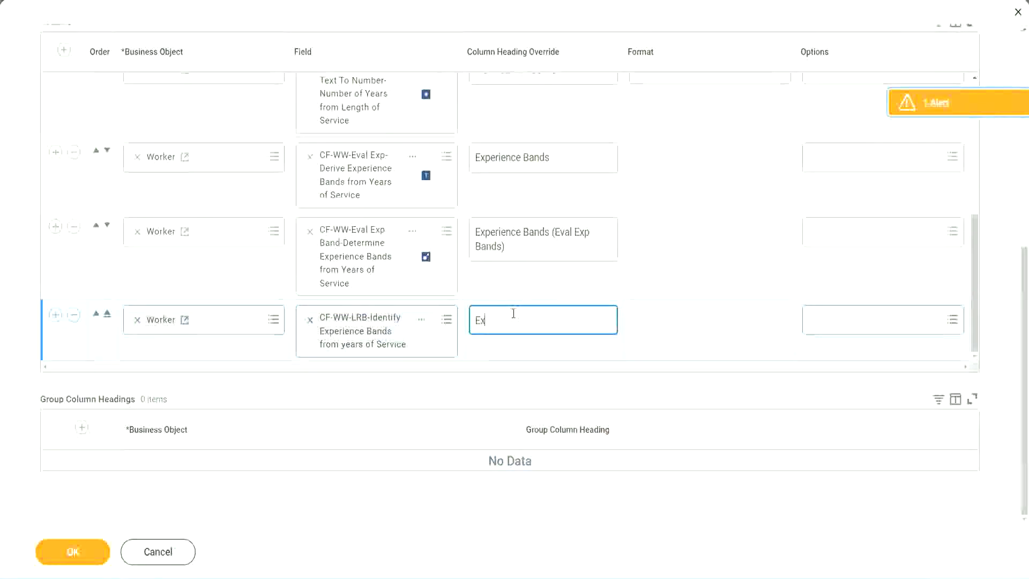
pyautogui.write('perienc')
pyautogui.press('BackSpace')
pyautogui.press('BackSpace')
pyautogui.press('BackSpace')
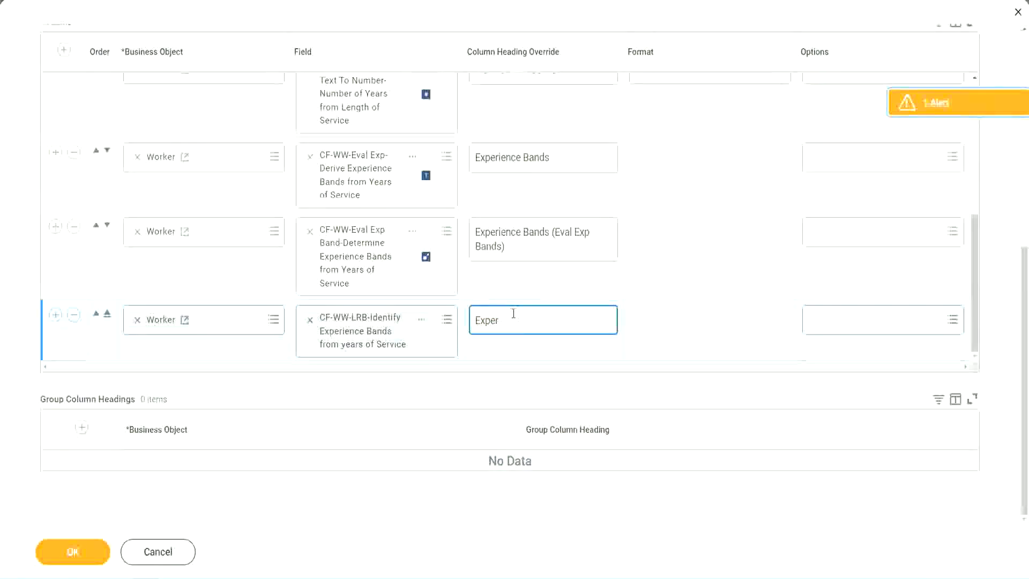
pyautogui.write('ence Bands')
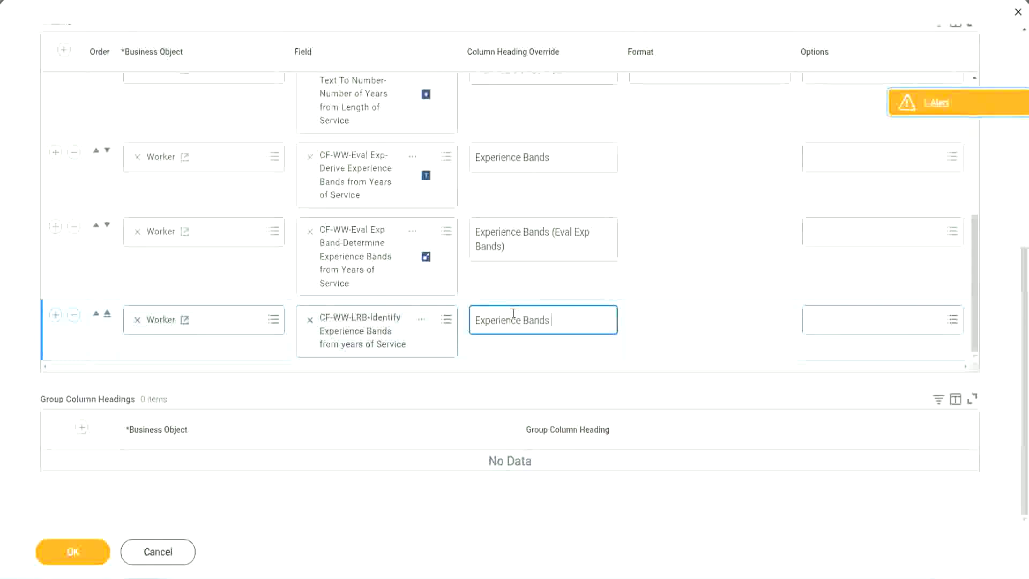
pyautogui.write(' (LRB)')
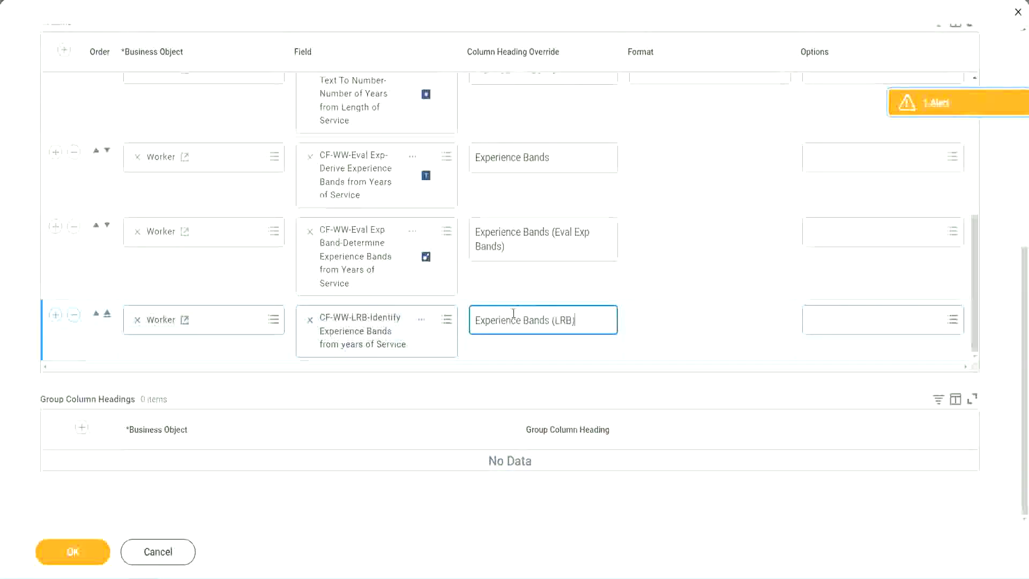
pyautogui.click(77, 556)
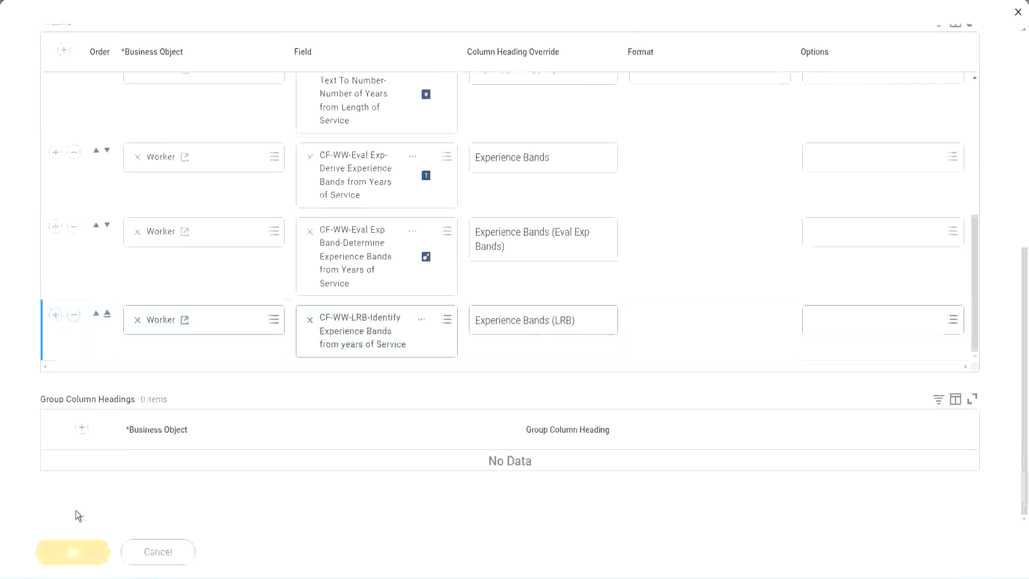
# Step: Run the report with empty prompts to list 347 workers with Senior experience bands
pyautogui.click(90, 544)
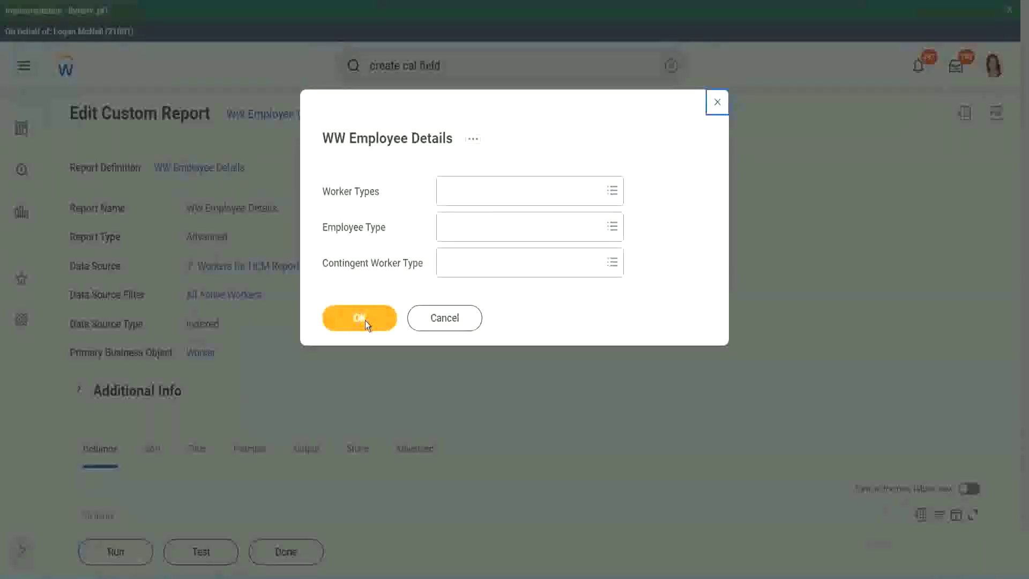
pyautogui.click(365, 321)
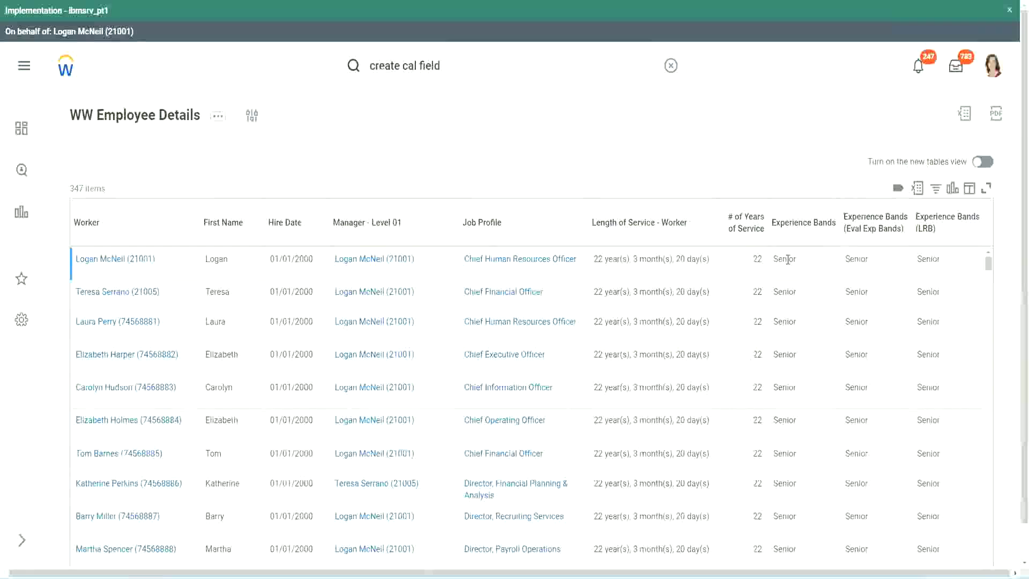
pyautogui.doubleClick(787, 258)
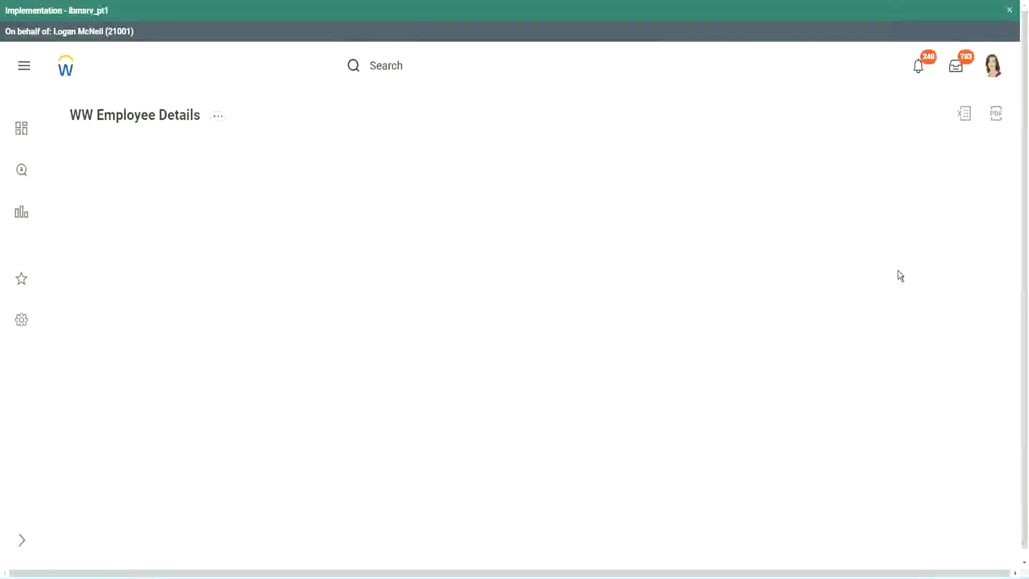
pyautogui.scroll(-5, 864, 333)
pyautogui.scroll(-5, 852, 345)
pyautogui.scroll(-3, 853, 366)
pyautogui.scroll(-3, 852, 364)
pyautogui.scroll(-3, 851, 364)
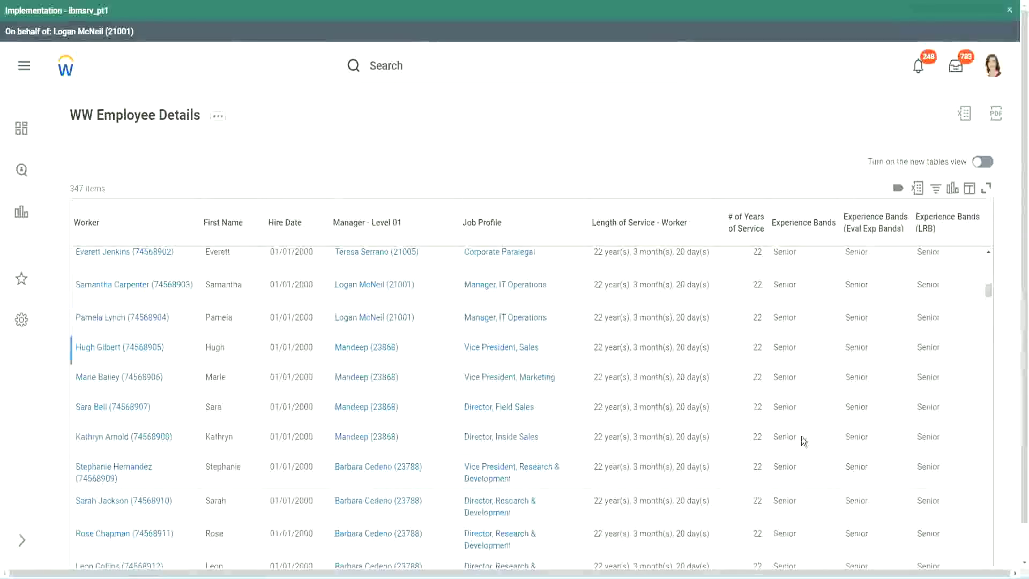
pyautogui.scroll(-3, 802, 482)
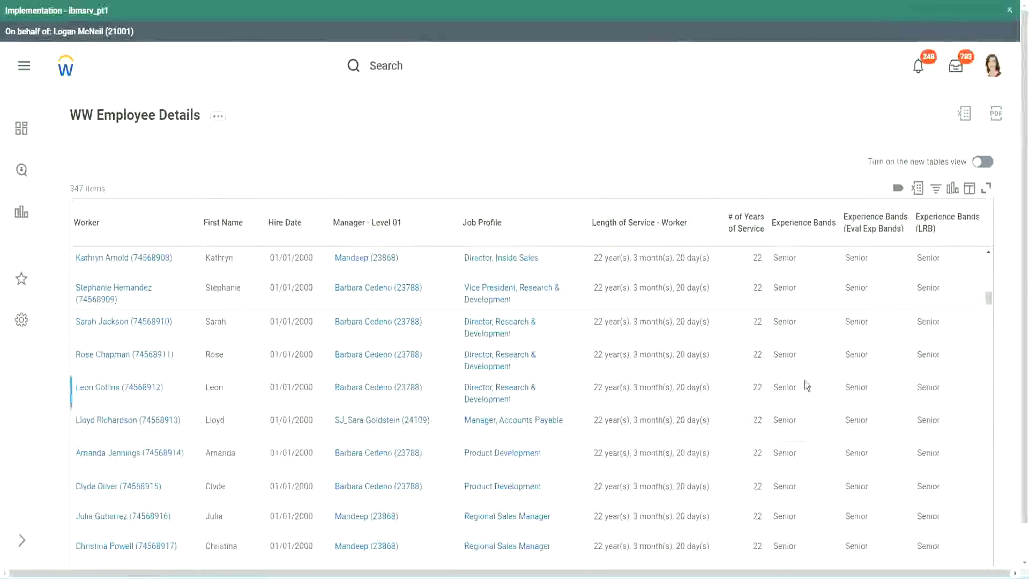
pyautogui.scroll(-1, 804, 383)
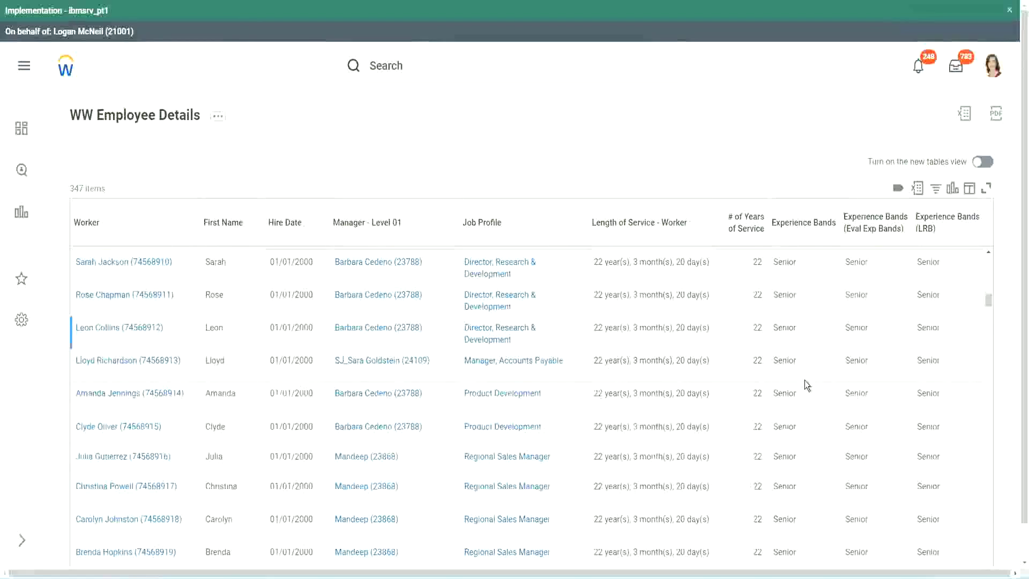